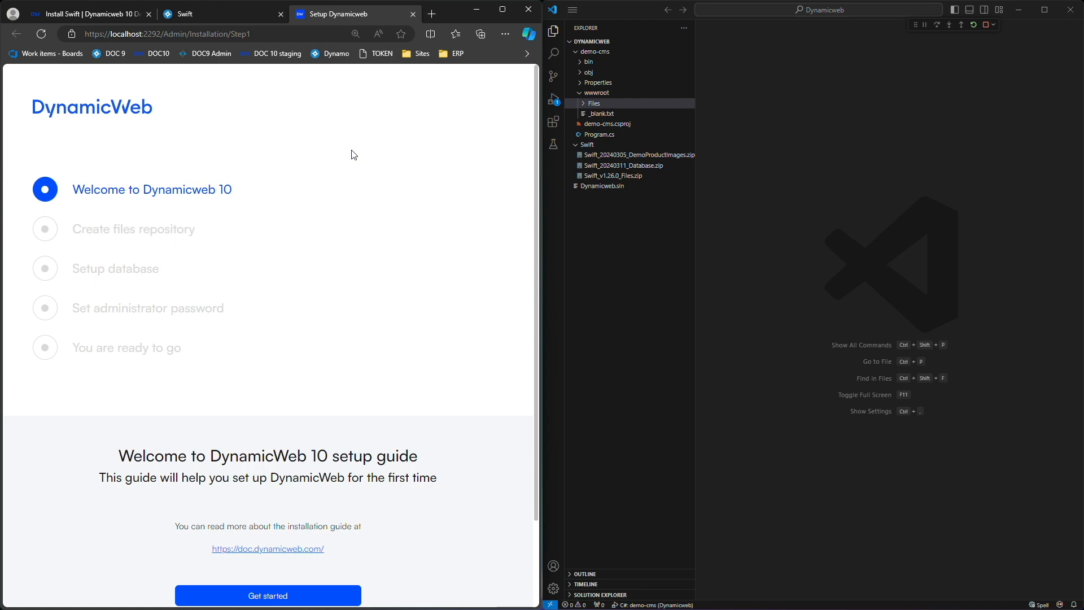
{"action": "left_click", "coordinate": [189, 15]}
{"action": "scroll", "coordinate": [356, 305], "scroll_direction": "down", "scroll_amount": 9}
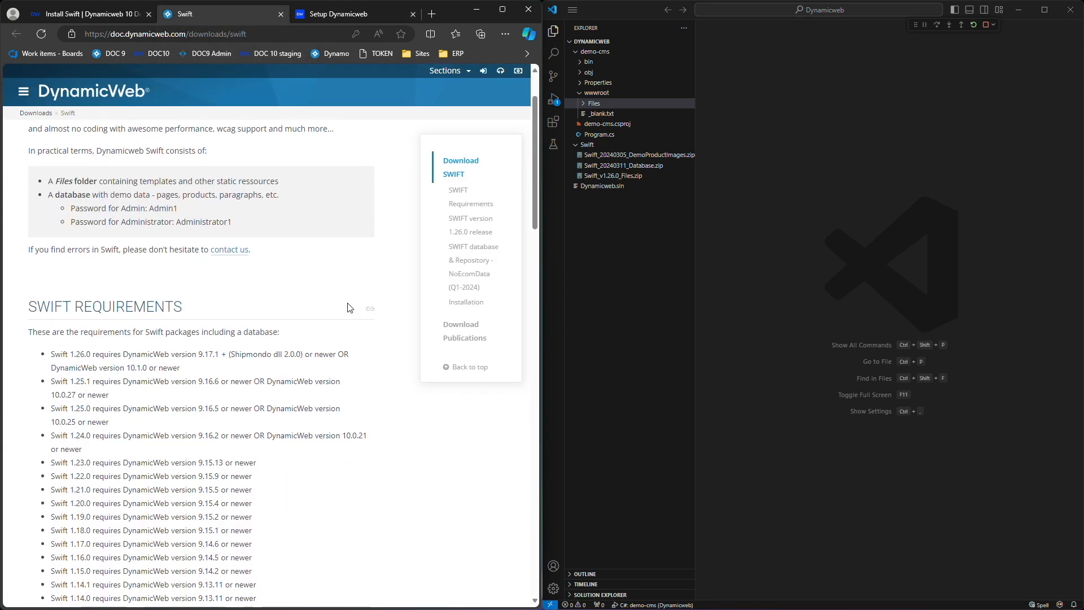
{"action": "scroll", "coordinate": [356, 305], "scroll_direction": "down", "scroll_amount": 4}
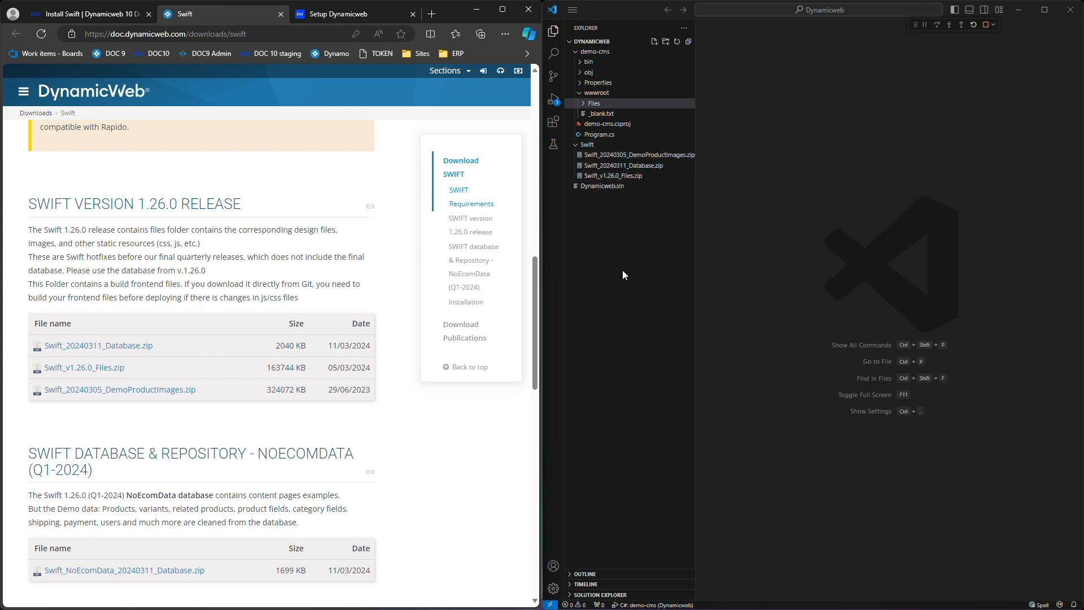
{"action": "left_click", "coordinate": [350, 14]}
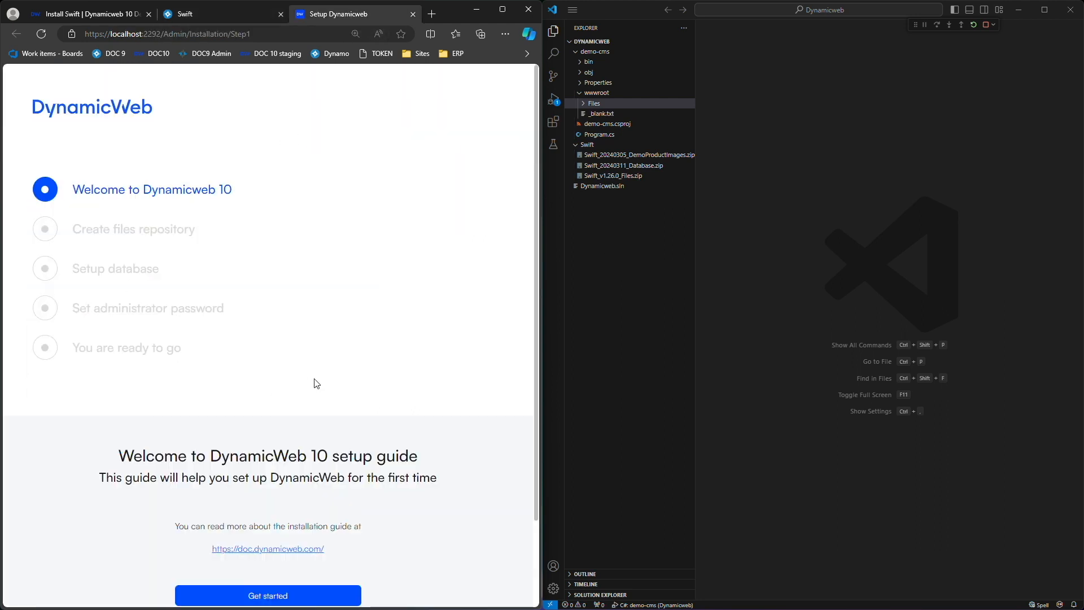
Start the setup guide and set the files repository to map an existing /Files folder.
{"action": "scroll", "coordinate": [317, 387], "scroll_direction": "down", "scroll_amount": 2}
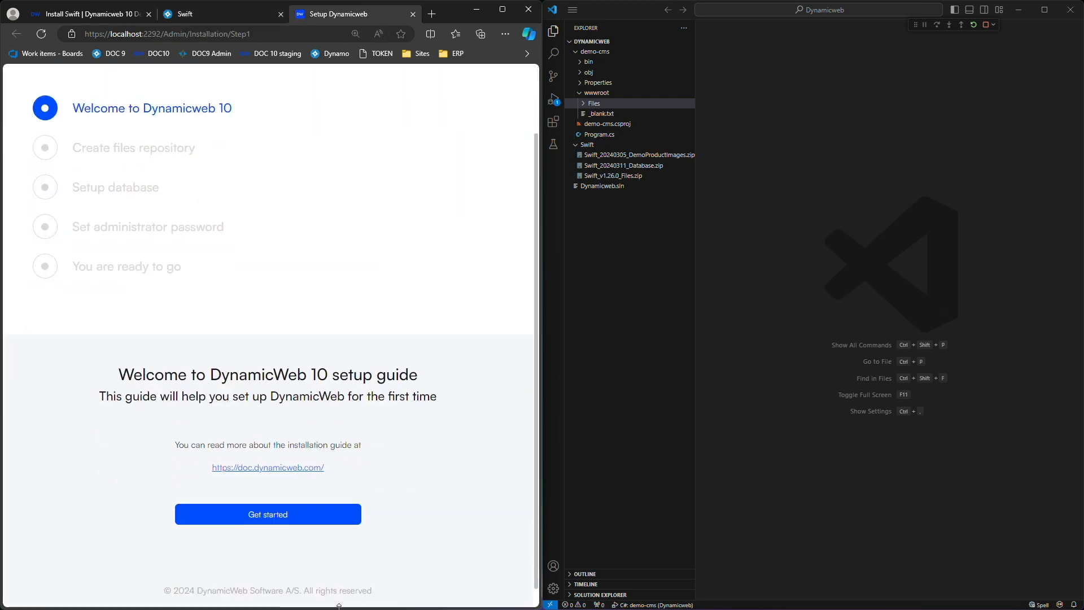
{"action": "left_click", "coordinate": [302, 518]}
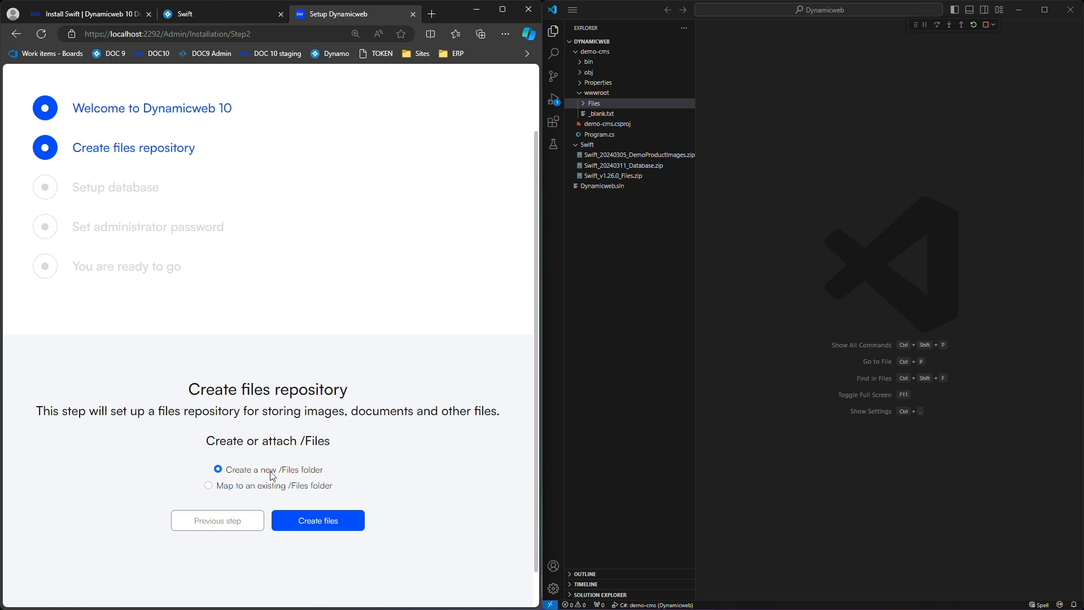
{"action": "left_click", "coordinate": [208, 486]}
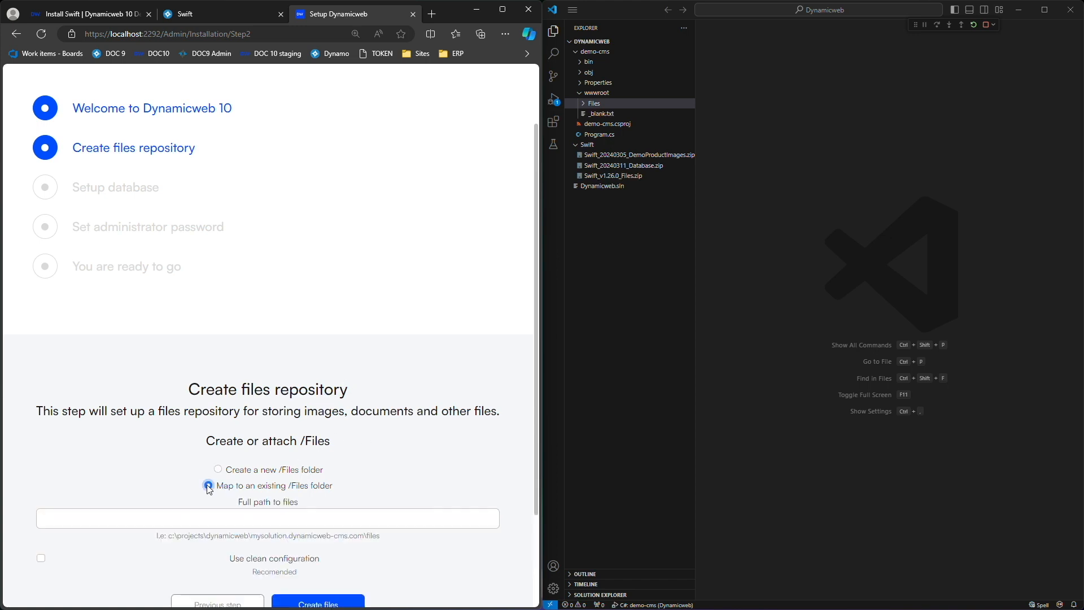
{"action": "scroll", "coordinate": [324, 476], "scroll_direction": "down", "scroll_amount": 2}
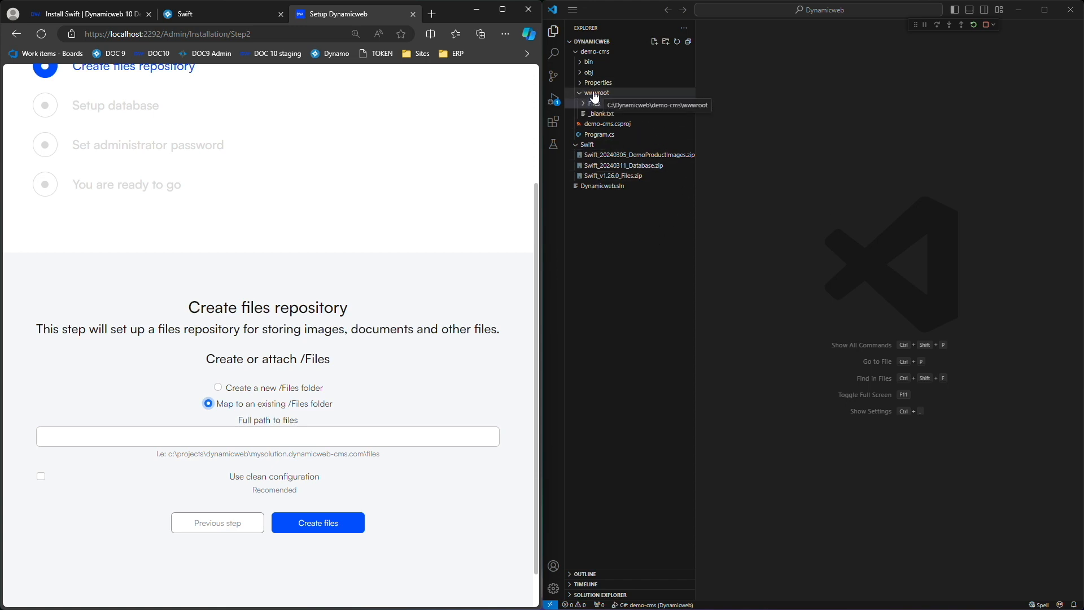
Move the demo-cms wwwroot/Files folder to the Recycle Bin, leaving only _blank.txt.
{"action": "left_click", "coordinate": [594, 103]}
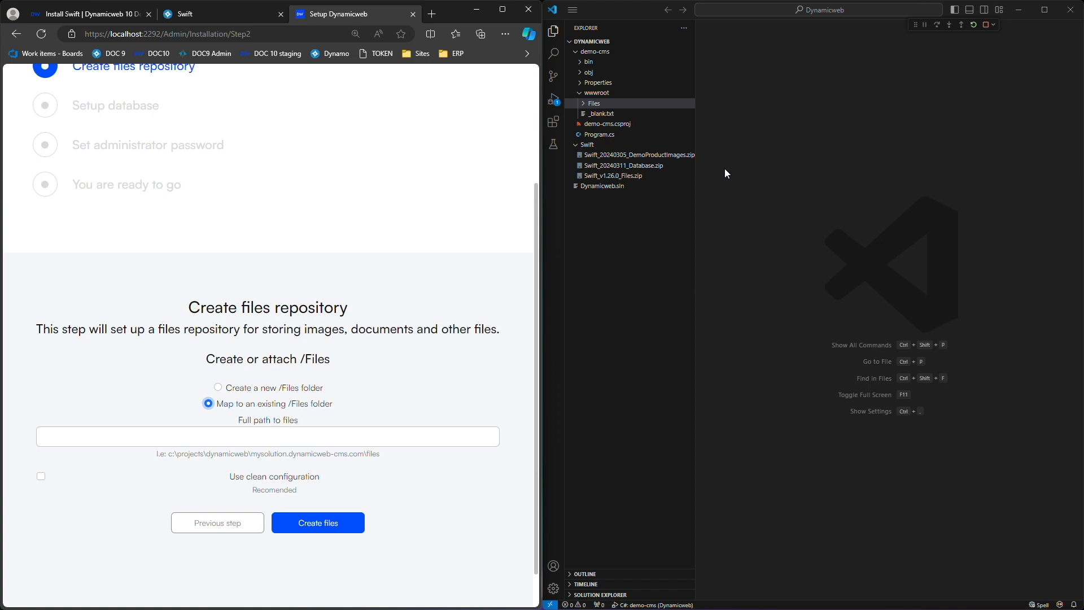
{"action": "right_click", "coordinate": [594, 104]}
{"action": "left_click", "coordinate": [618, 295]}
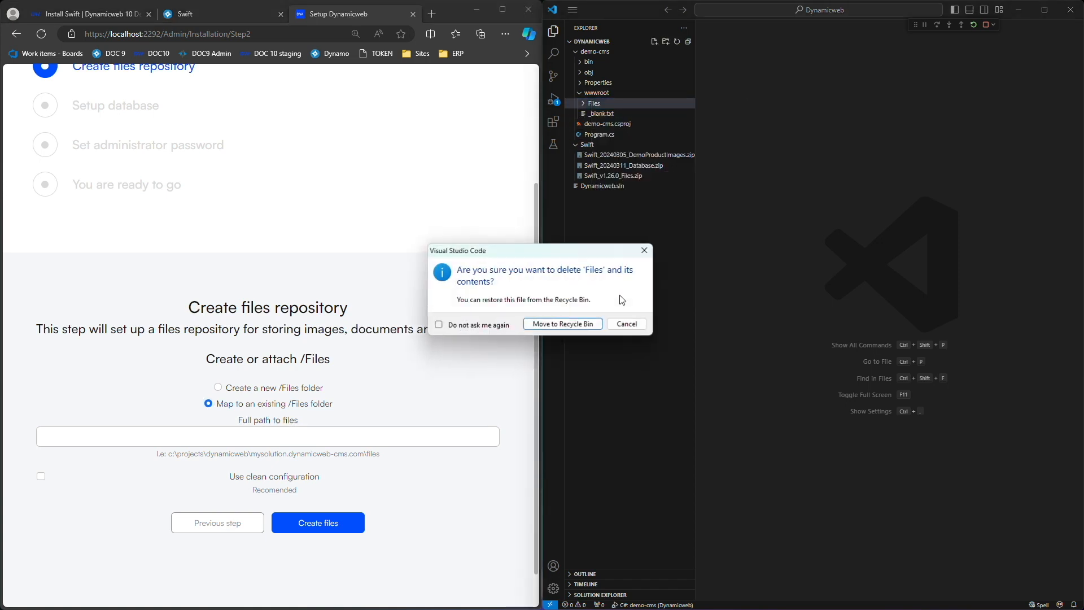
{"action": "left_click", "coordinate": [570, 328]}
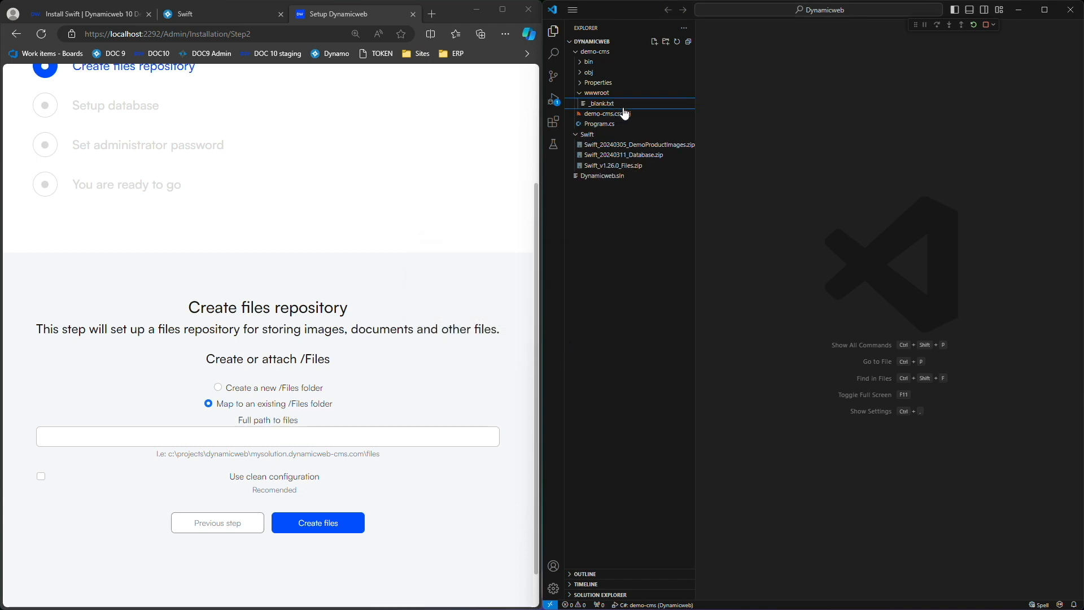
{"action": "right_click", "coordinate": [617, 165]}
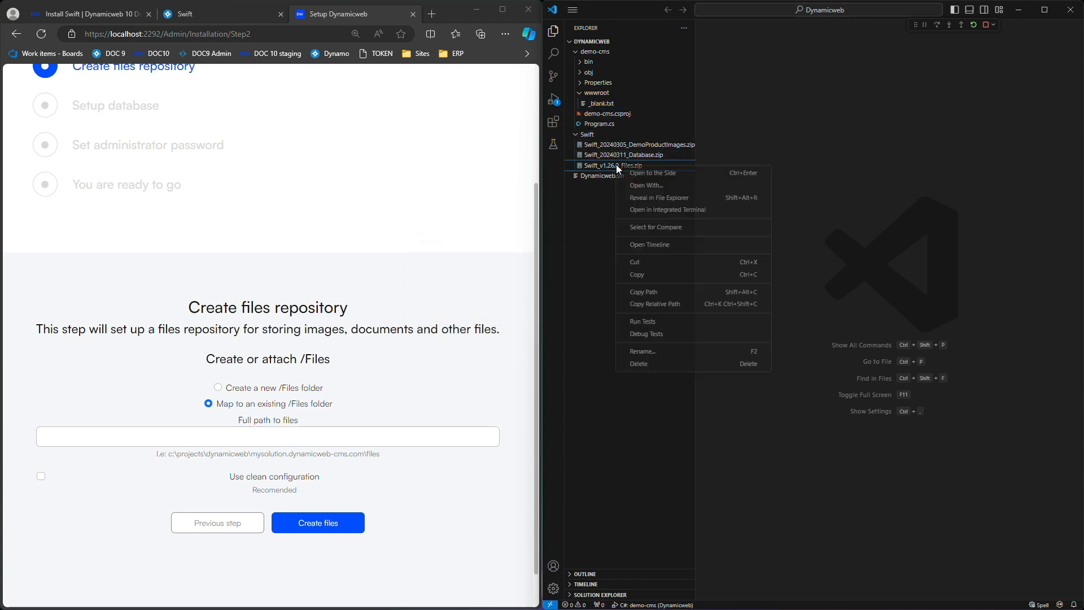
Extract Swift_v1.26.0_Files.zip (2,239 items) into C:\Dynamicweb\demo-cms\wwwroot.
{"action": "left_click", "coordinate": [652, 201]}
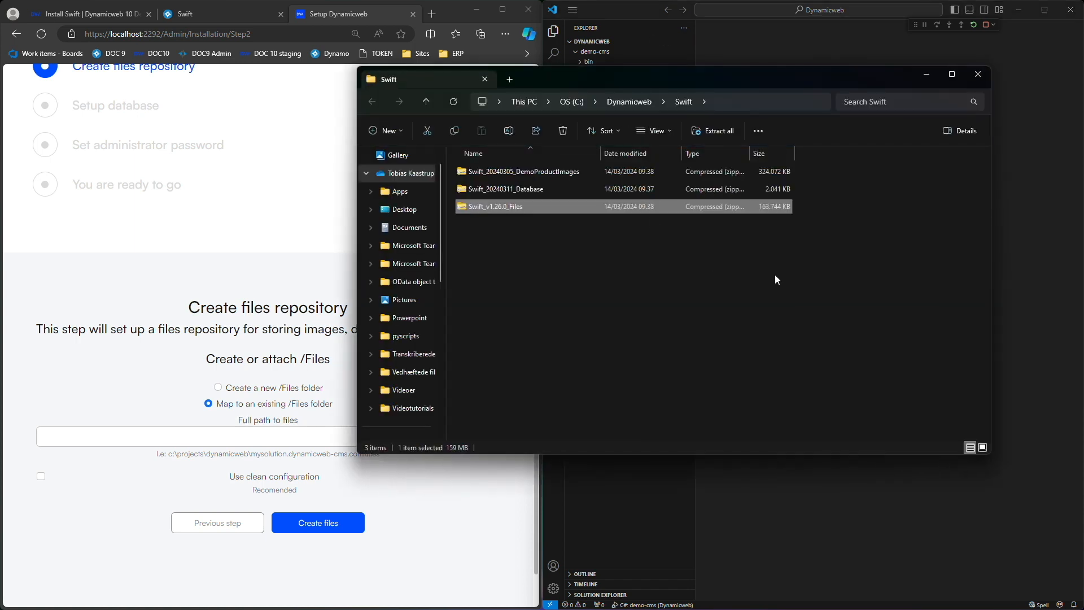
{"action": "right_click", "coordinate": [500, 207]}
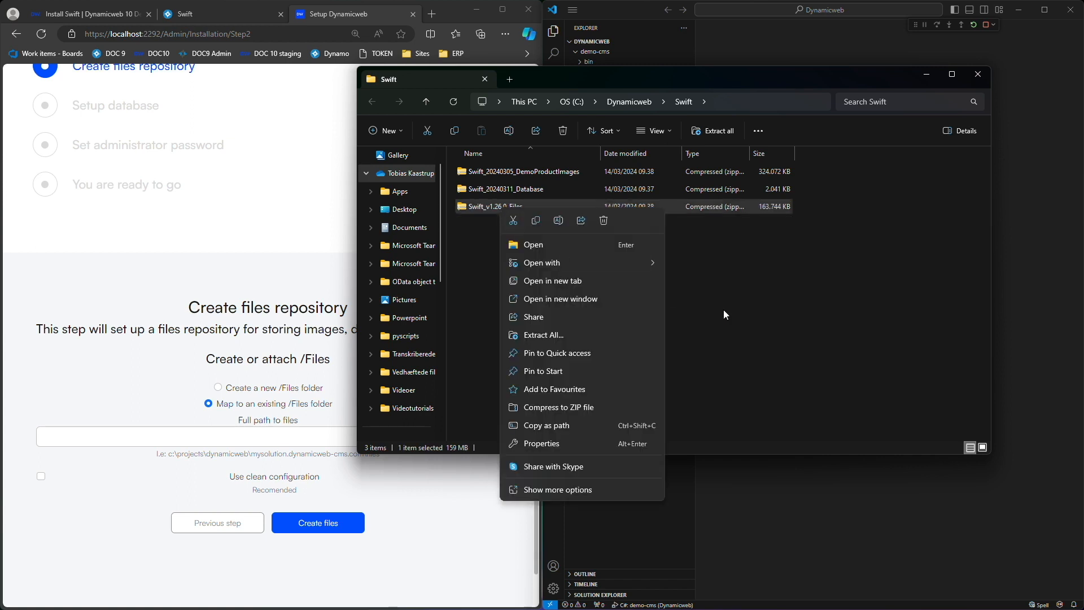
{"action": "left_click", "coordinate": [544, 335]}
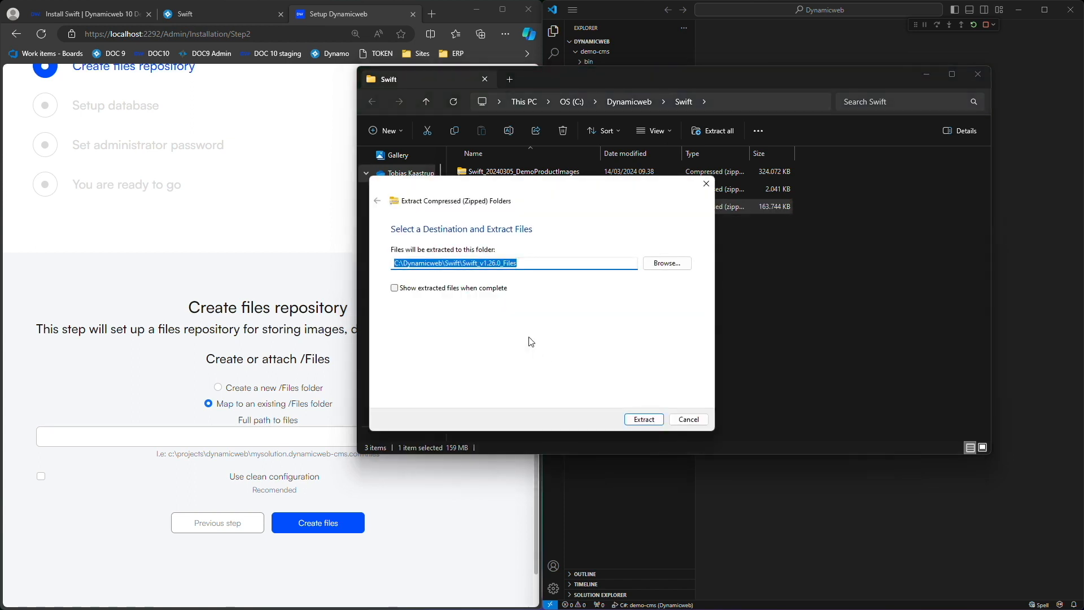
{"action": "left_click", "coordinate": [661, 263]}
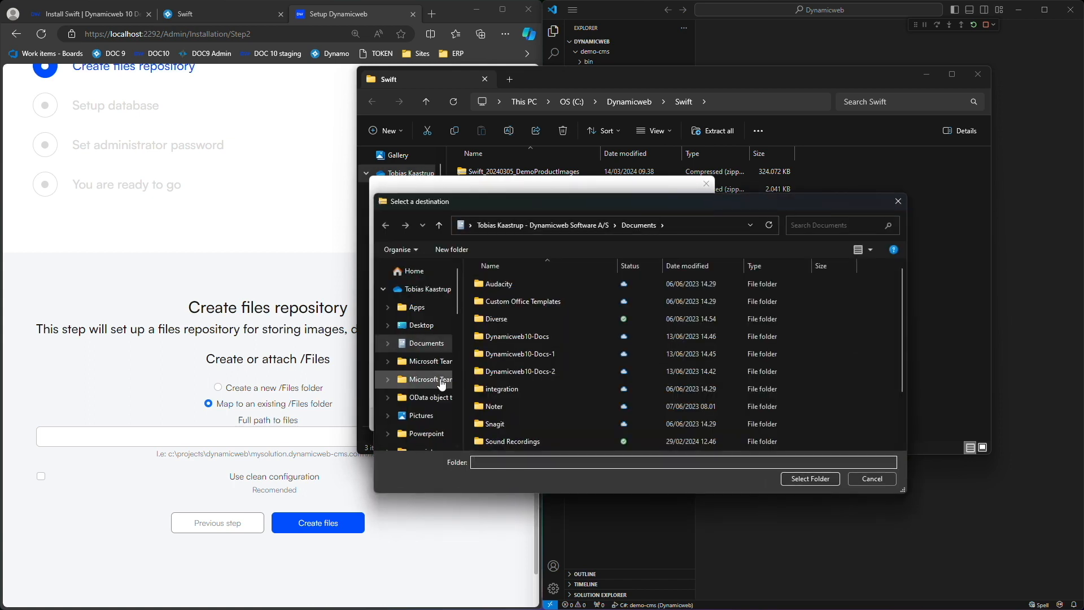
{"action": "scroll", "coordinate": [419, 422], "scroll_direction": "down", "scroll_amount": 1}
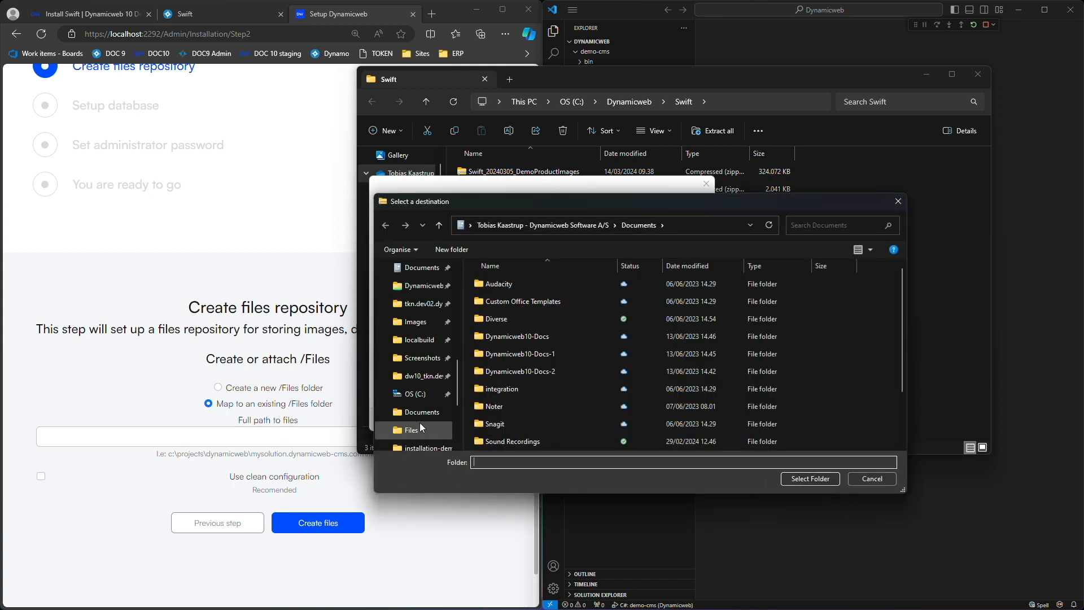
{"action": "left_click", "coordinate": [417, 395]}
{"action": "double_click", "coordinate": [496, 348]}
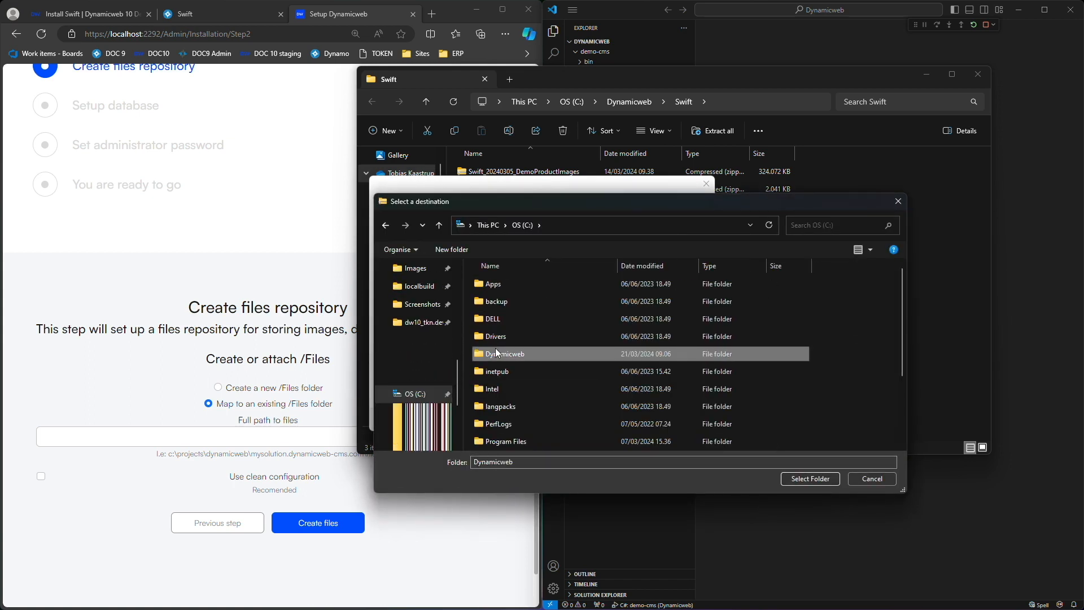
{"action": "double_click", "coordinate": [508, 282]}
{"action": "left_click", "coordinate": [500, 337]}
{"action": "left_click", "coordinate": [812, 480]}
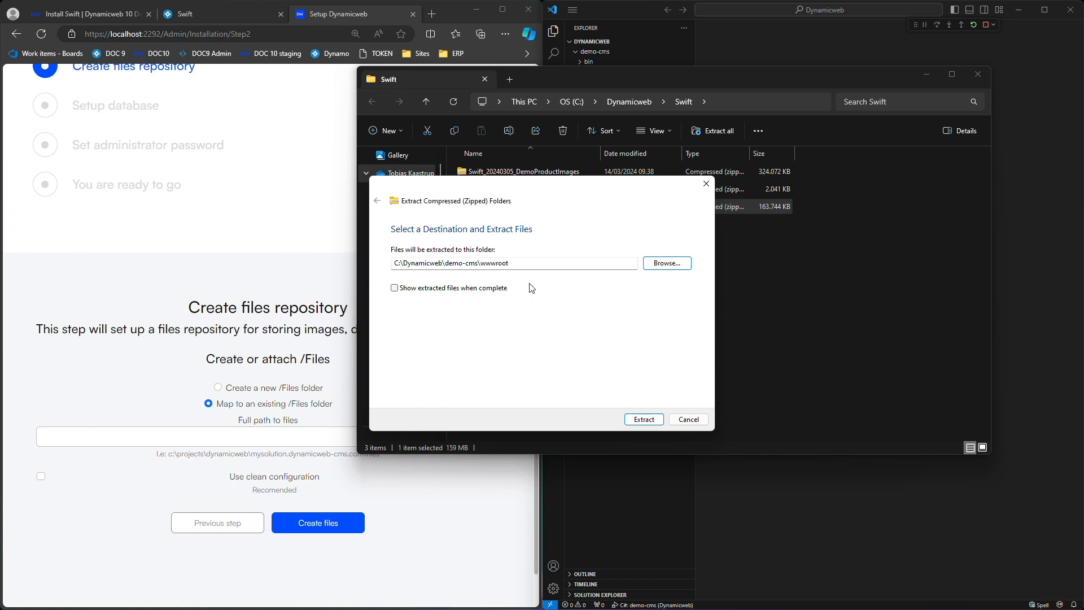
{"action": "left_click", "coordinate": [657, 421]}
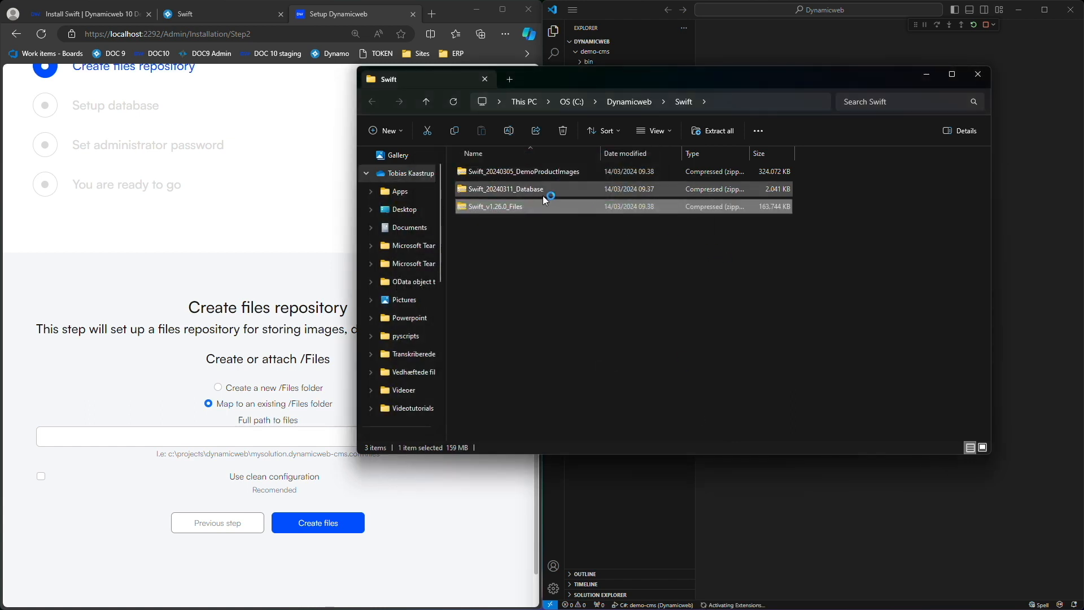
Extract Swift_20240305_DemoProductImages.zip (615 items) into wwwroot\Files\Images.
{"action": "left_click", "coordinate": [534, 171]}
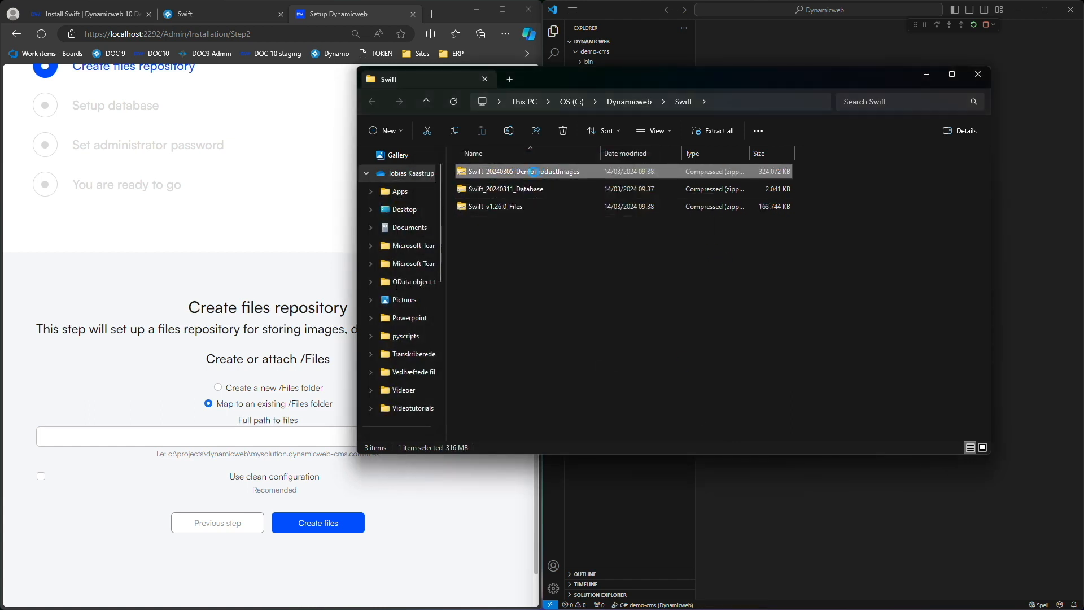
{"action": "right_click", "coordinate": [533, 172]}
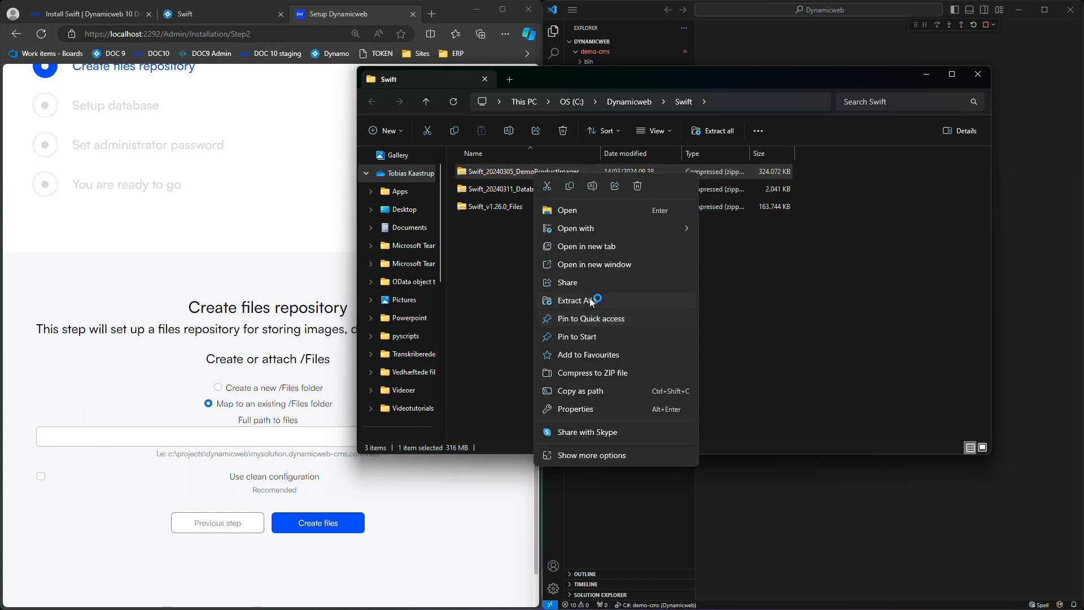
{"action": "left_click", "coordinate": [589, 302]}
{"action": "left_click", "coordinate": [669, 262]}
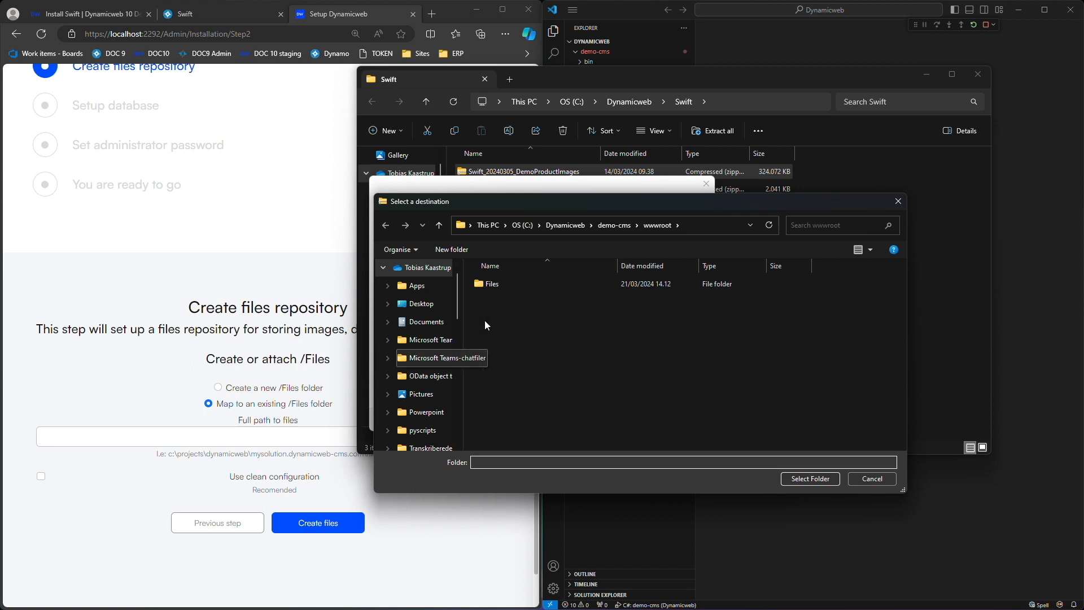
{"action": "double_click", "coordinate": [493, 283]}
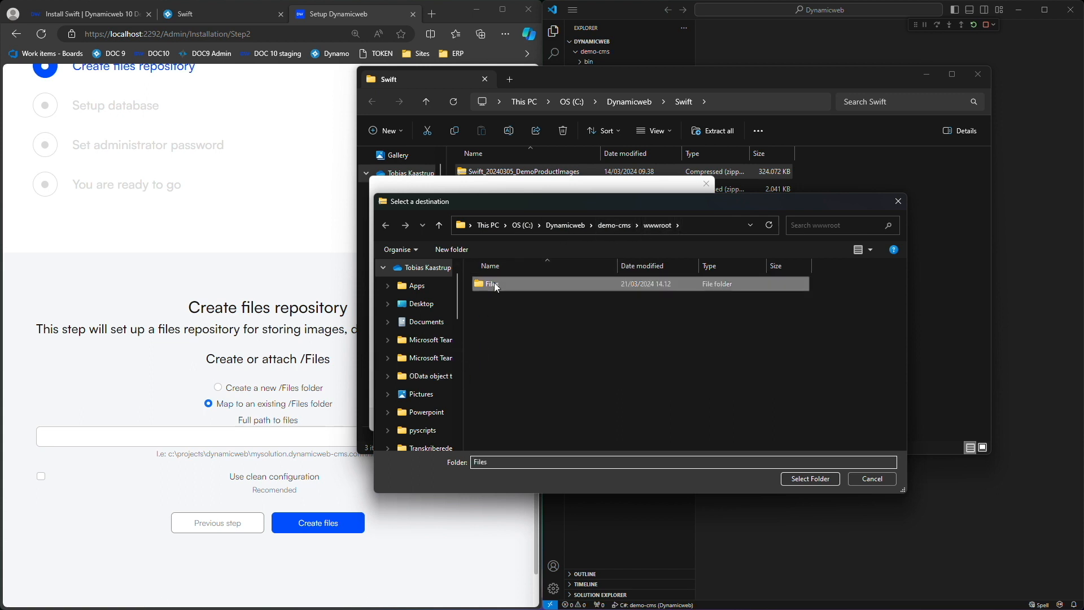
{"action": "scroll", "coordinate": [515, 305], "scroll_direction": "down", "scroll_amount": 1}
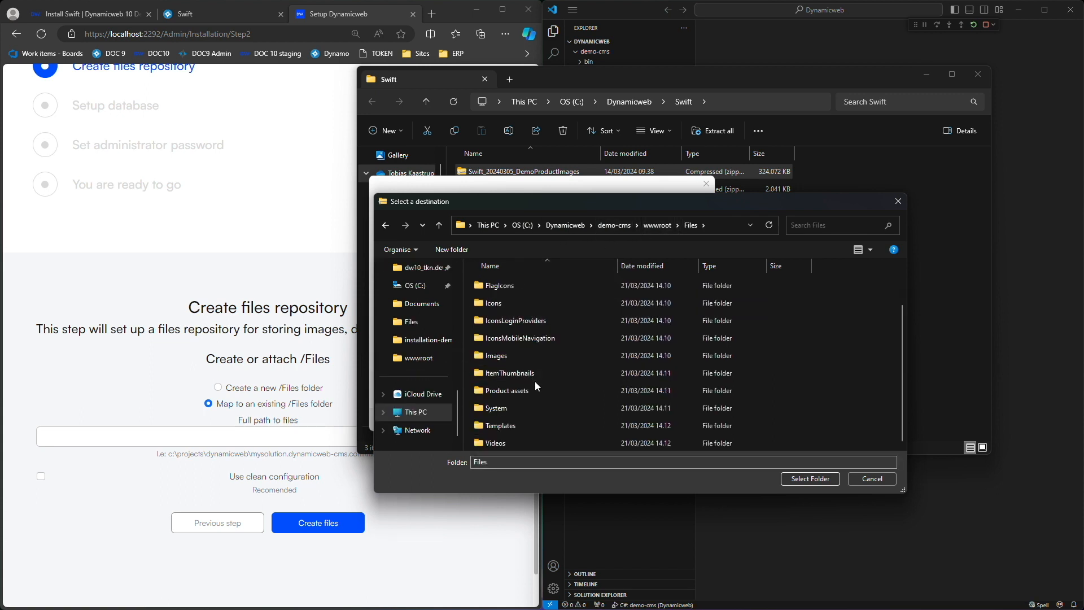
{"action": "left_click", "coordinate": [500, 358]}
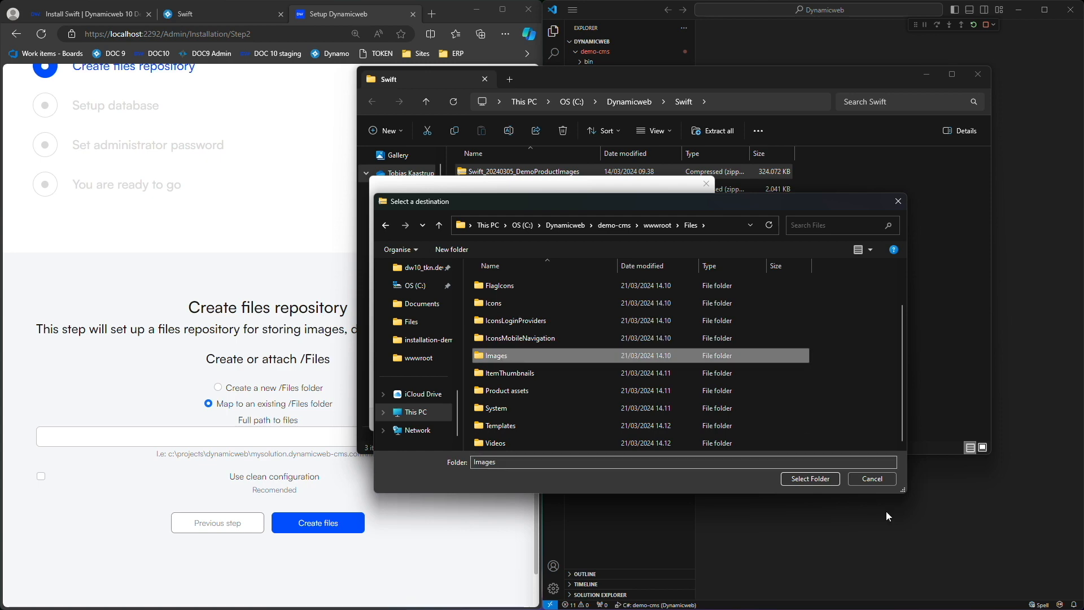
{"action": "left_click", "coordinate": [799, 479]}
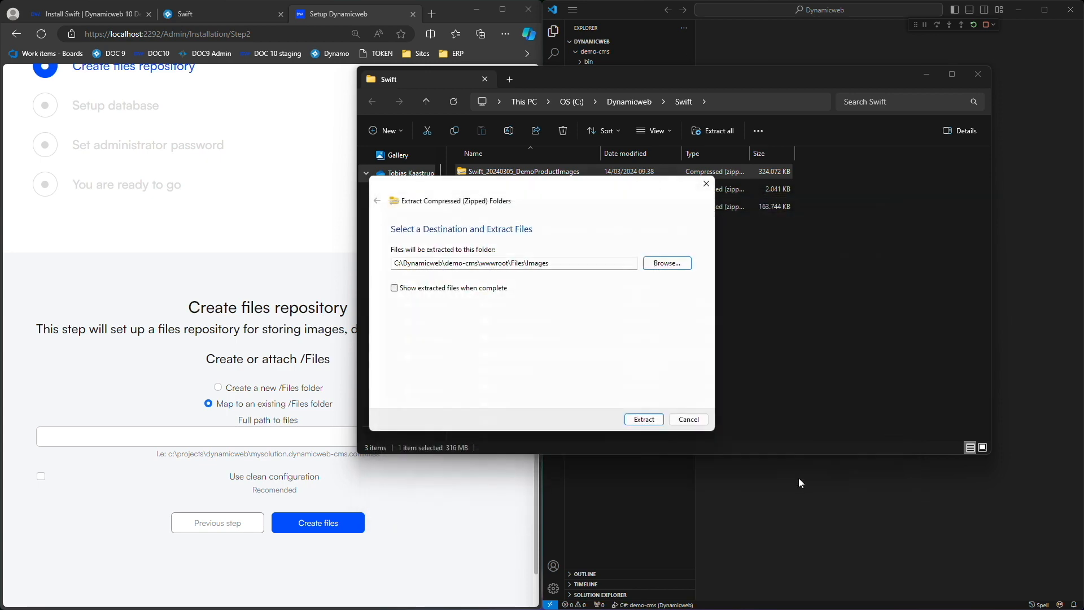
{"action": "left_click", "coordinate": [645, 420]}
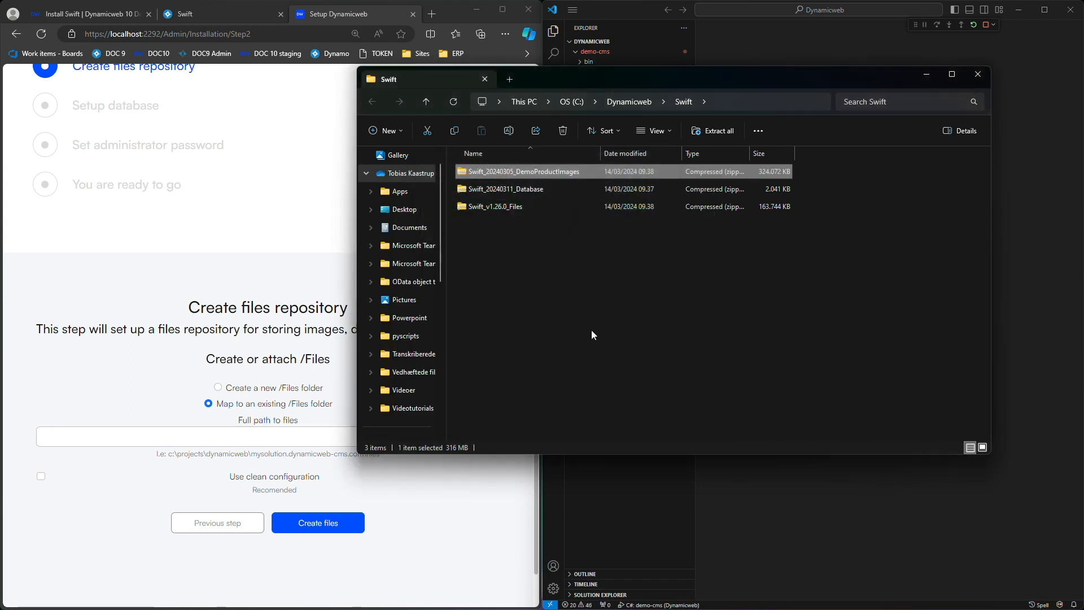
Navigate File Explorer to C:\Dynamicweb\demo-cms\wwwroot\Files and copy its full path.
{"action": "key", "text": "alt+Up"}
{"action": "key", "text": "Up"}
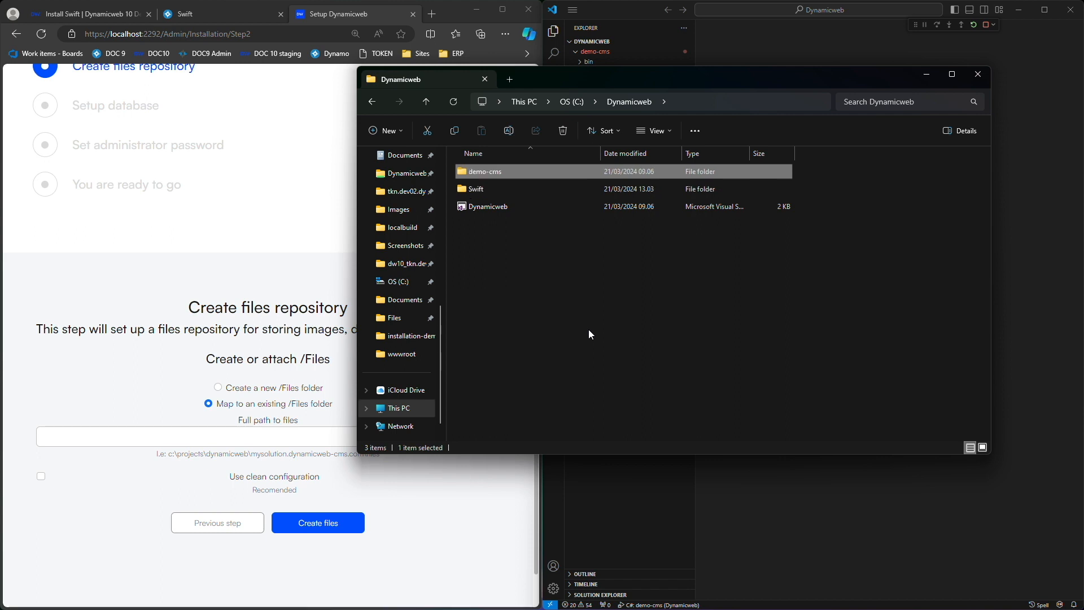
{"action": "key", "text": "Return"}
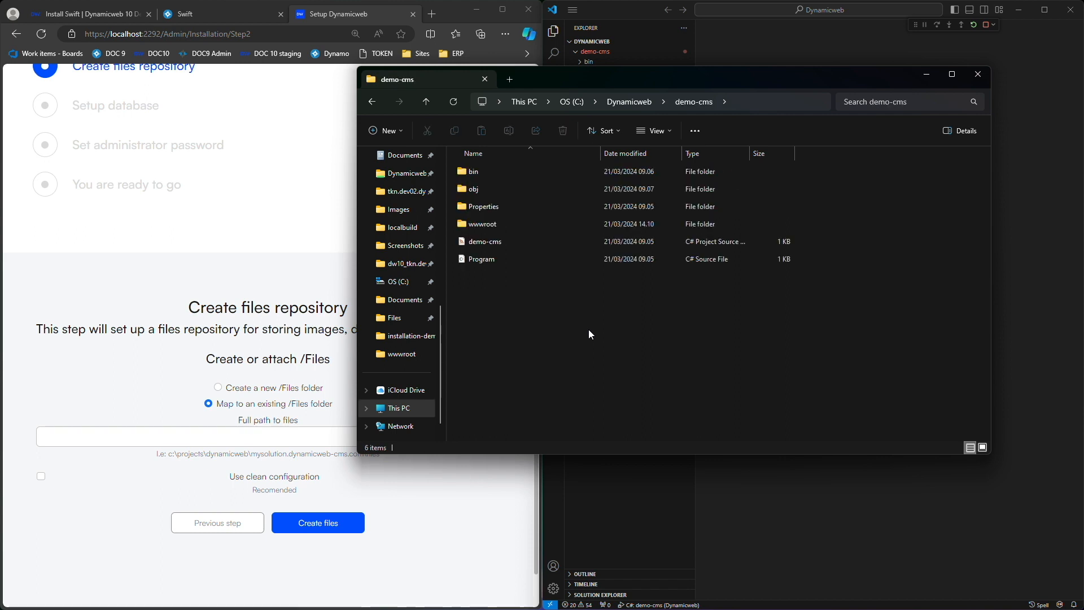
{"action": "key", "text": "Down"}
{"action": "key", "text": "Down"}
{"action": "key", "text": "Down"}
{"action": "key", "text": "Return"}
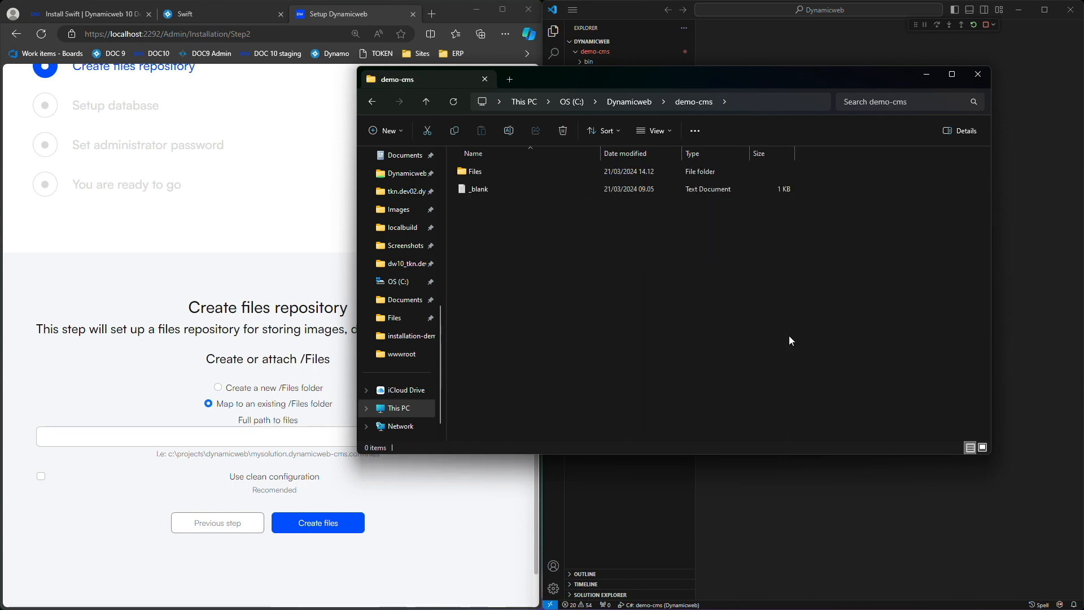
{"action": "key", "text": "Down"}
{"action": "key", "text": "Up"}
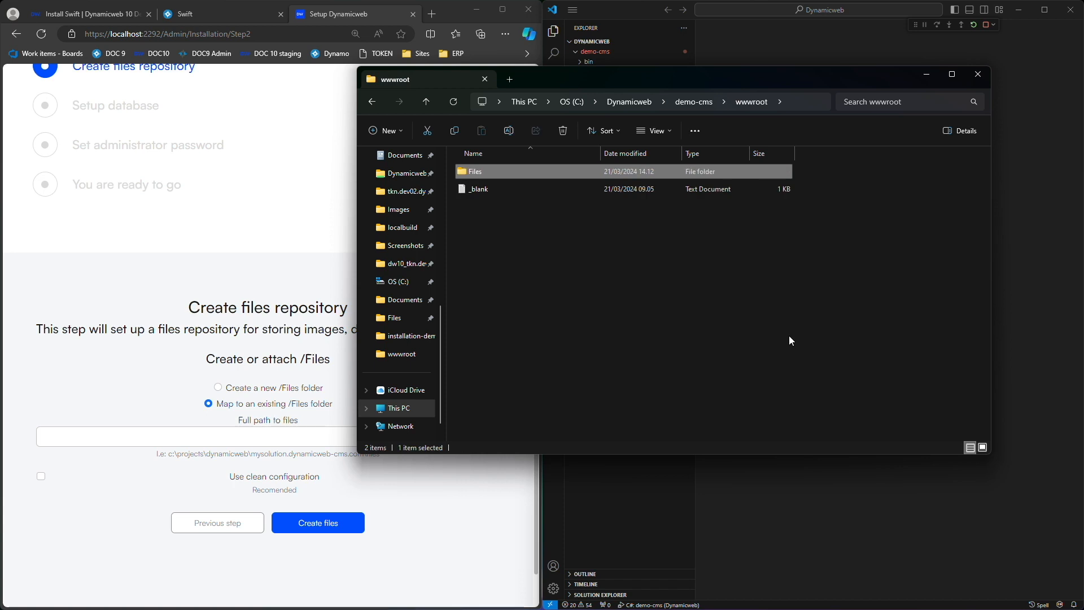
{"action": "key", "text": "Tab"}
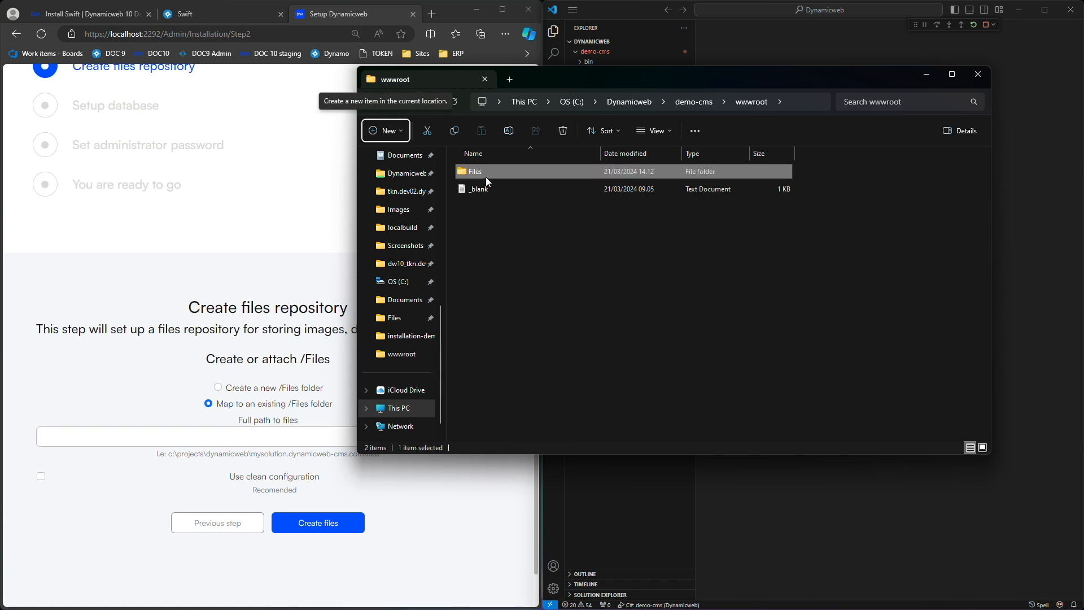
{"action": "double_click", "coordinate": [486, 173]}
{"action": "left_click", "coordinate": [806, 102]}
{"action": "key", "text": "ctrl+c"}
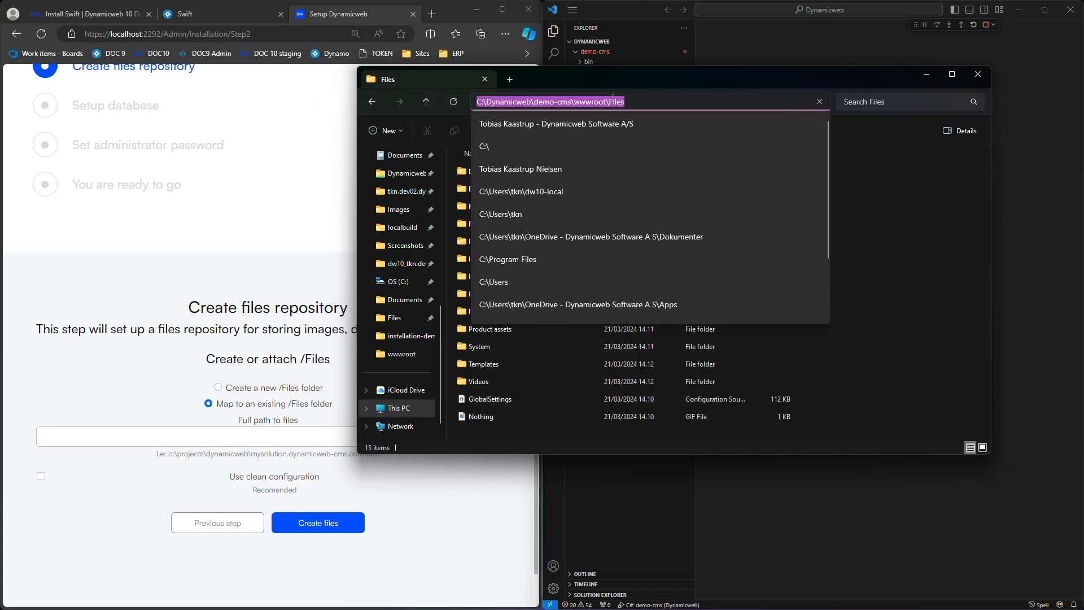
Paste C:\Dynamicweb\demo-cms\wwwroot\Files as the full path to files and create the repository.
{"action": "left_click", "coordinate": [194, 459]}
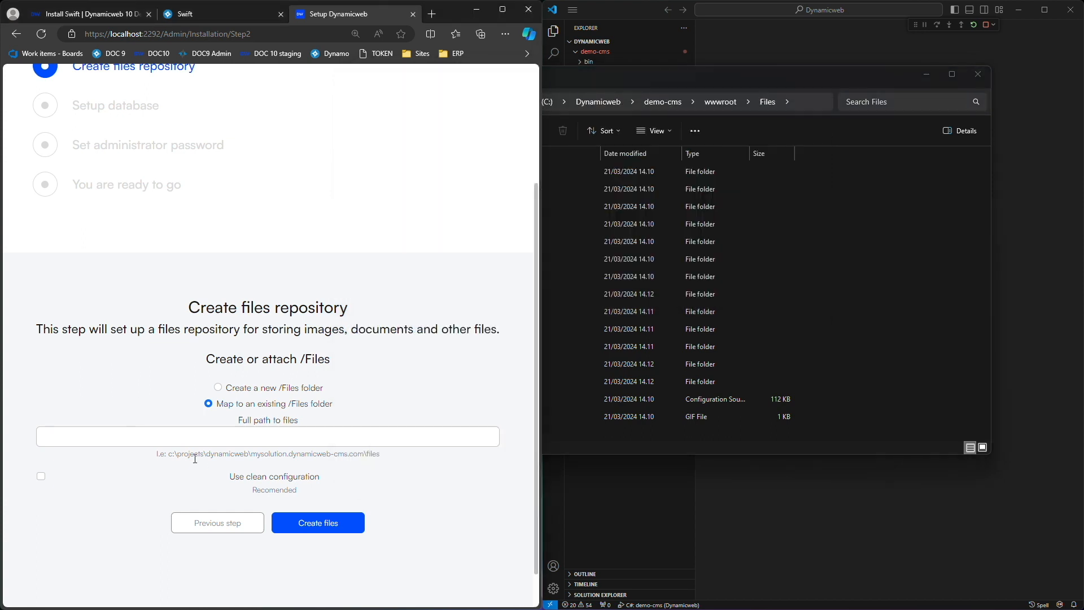
{"action": "left_click", "coordinate": [204, 440]}
{"action": "key", "text": "ctrl+v"}
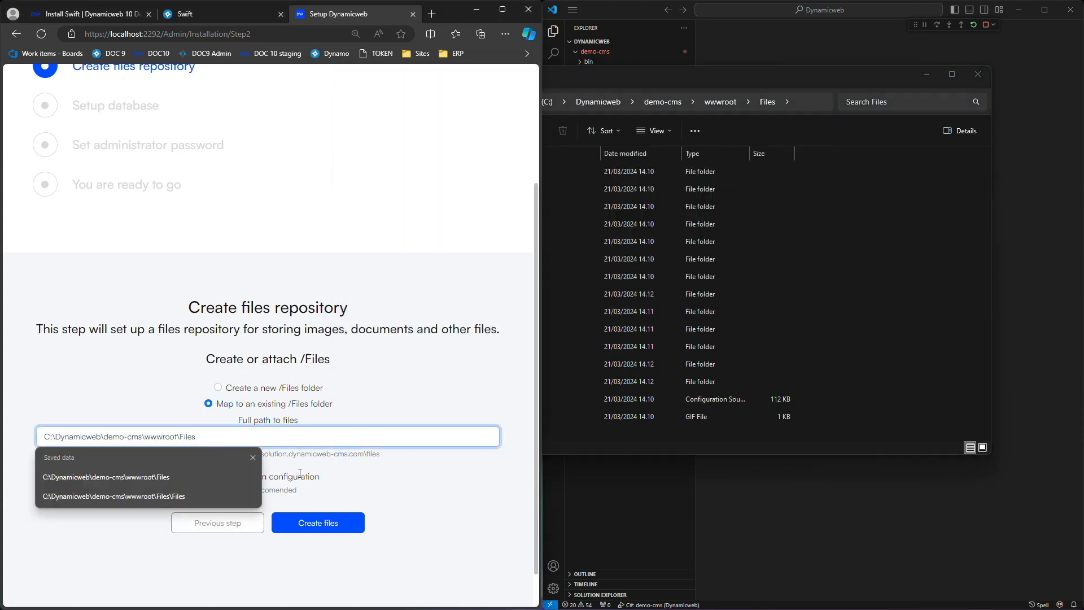
{"action": "left_click", "coordinate": [438, 533]}
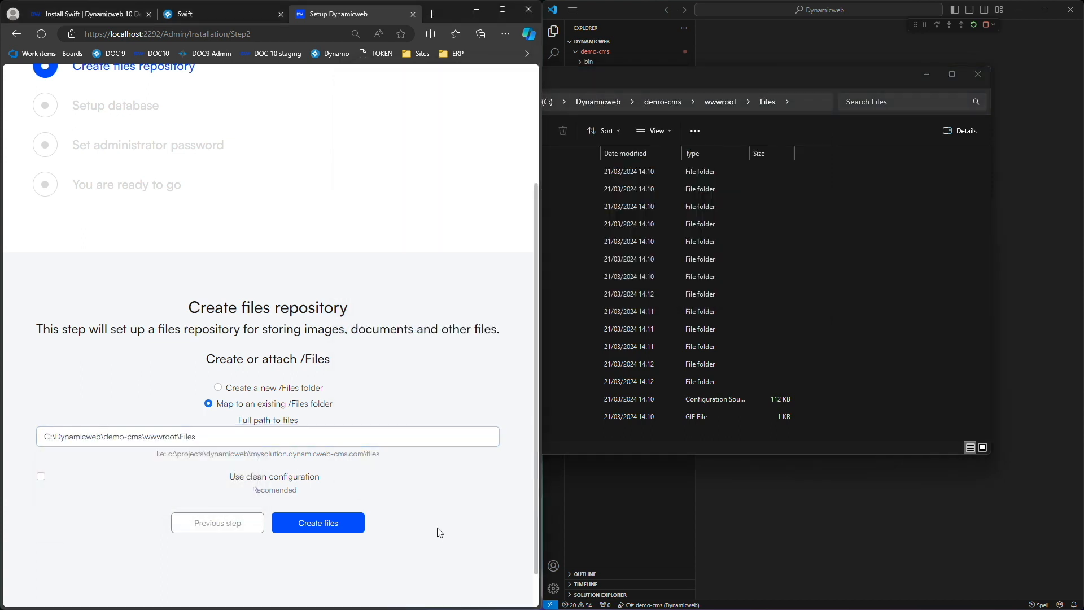
{"action": "left_click", "coordinate": [339, 528]}
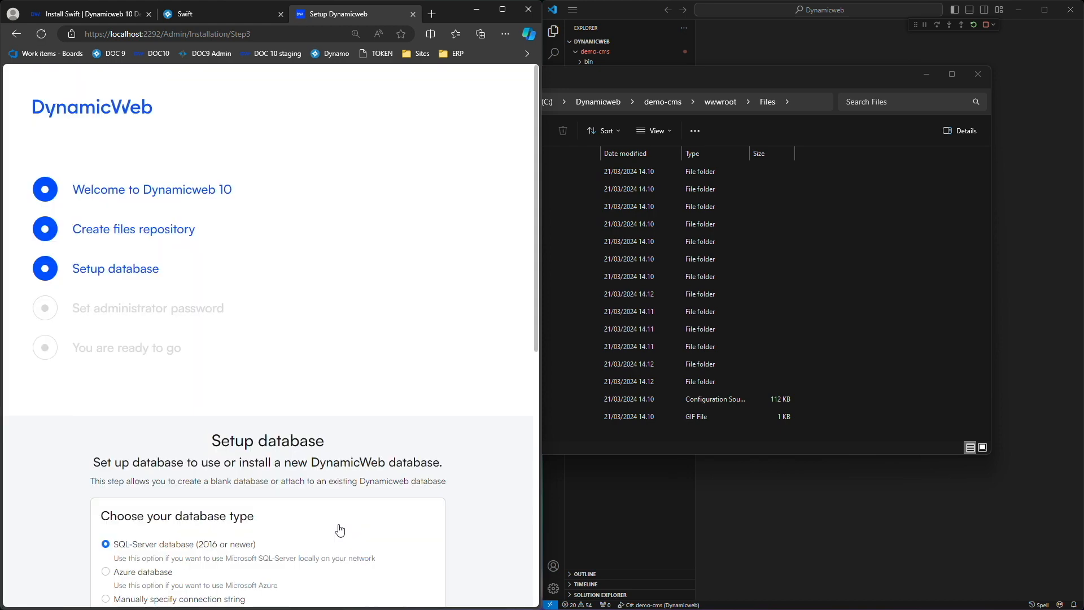
Scroll to Connection settings, then return File Explorer to C:\Dynamicweb\Swift and select Swift_20240311_Database.zip.
{"action": "scroll", "coordinate": [340, 529], "scroll_direction": "down", "scroll_amount": 5}
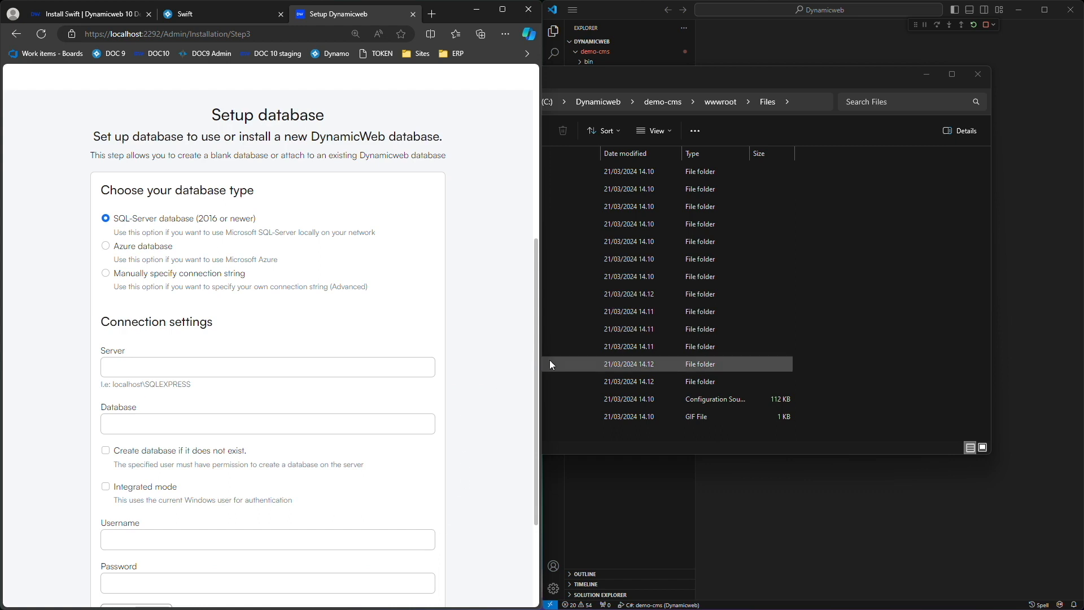
{"action": "left_click", "coordinate": [655, 79]}
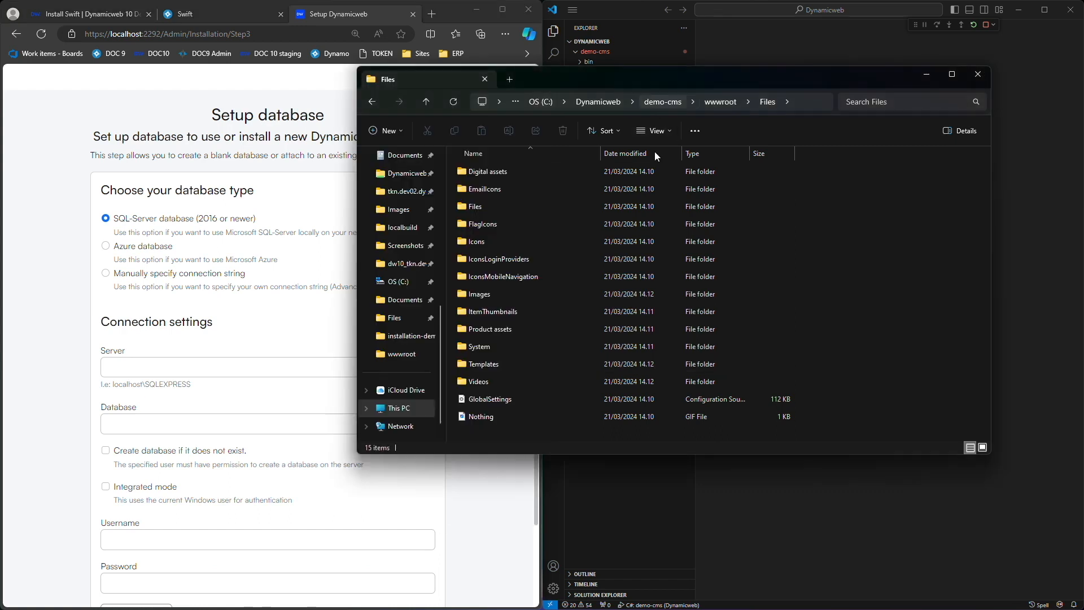
{"action": "key", "text": "alt+Up"}
{"action": "key", "text": "alt+Up"}
{"action": "key", "text": "alt+Up"}
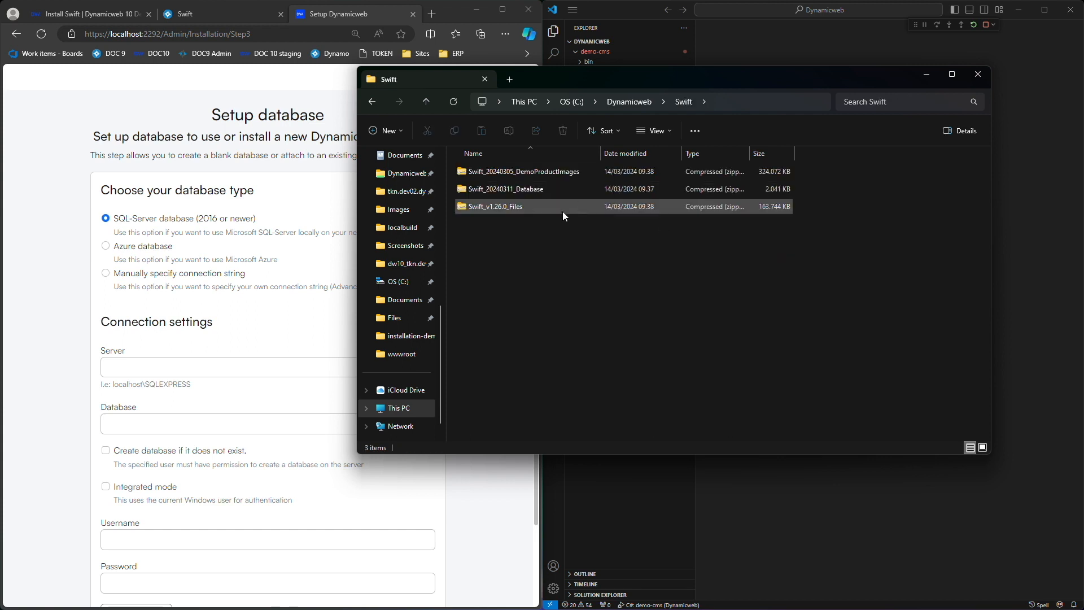
{"action": "left_click", "coordinate": [538, 191]}
Extract Swift_20240311_Database.zip to its suggested folder and open it to reach Swift.bacpac.
{"action": "right_click", "coordinate": [520, 195]}
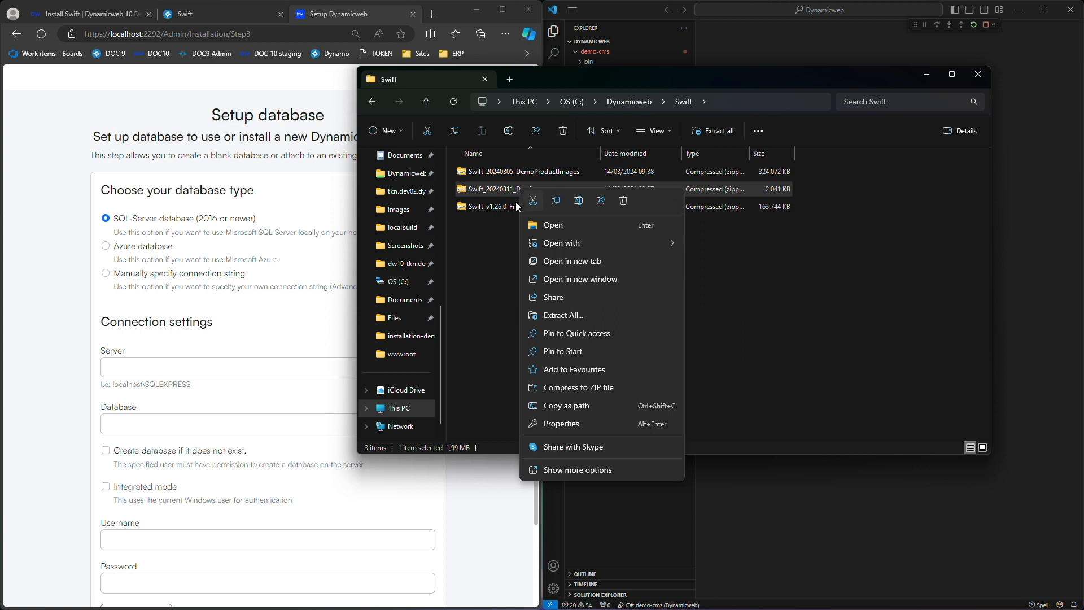
{"action": "left_click", "coordinate": [580, 316]}
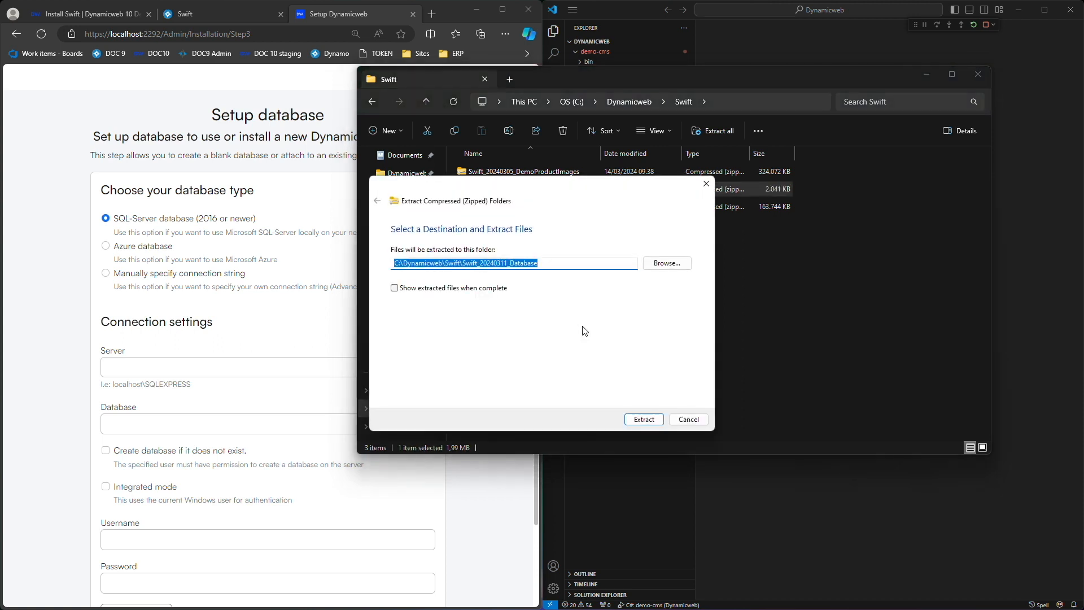
{"action": "left_click", "coordinate": [652, 422]}
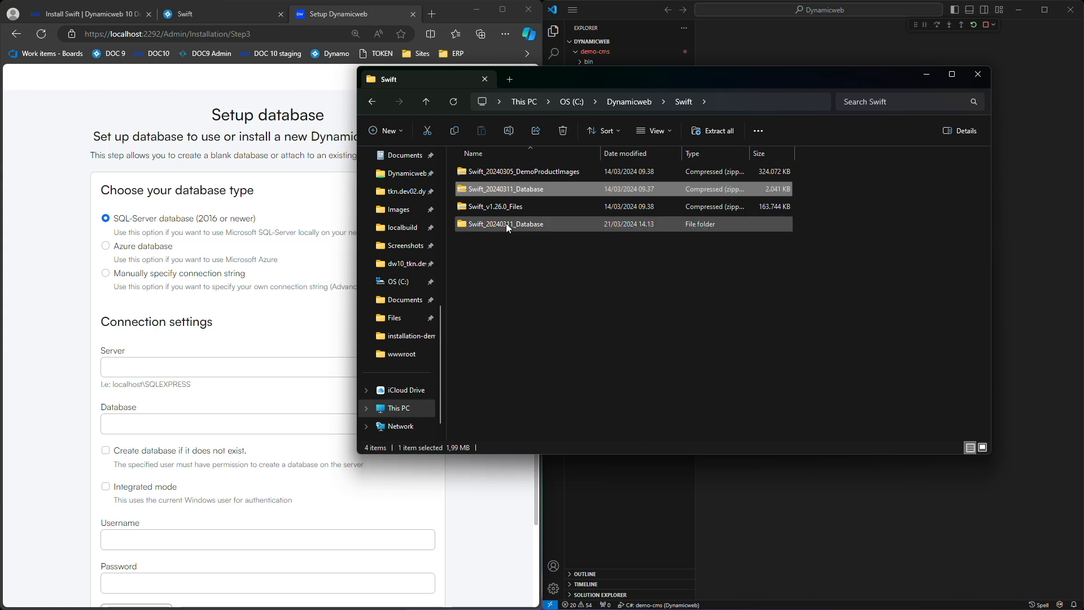
{"action": "double_click", "coordinate": [502, 226]}
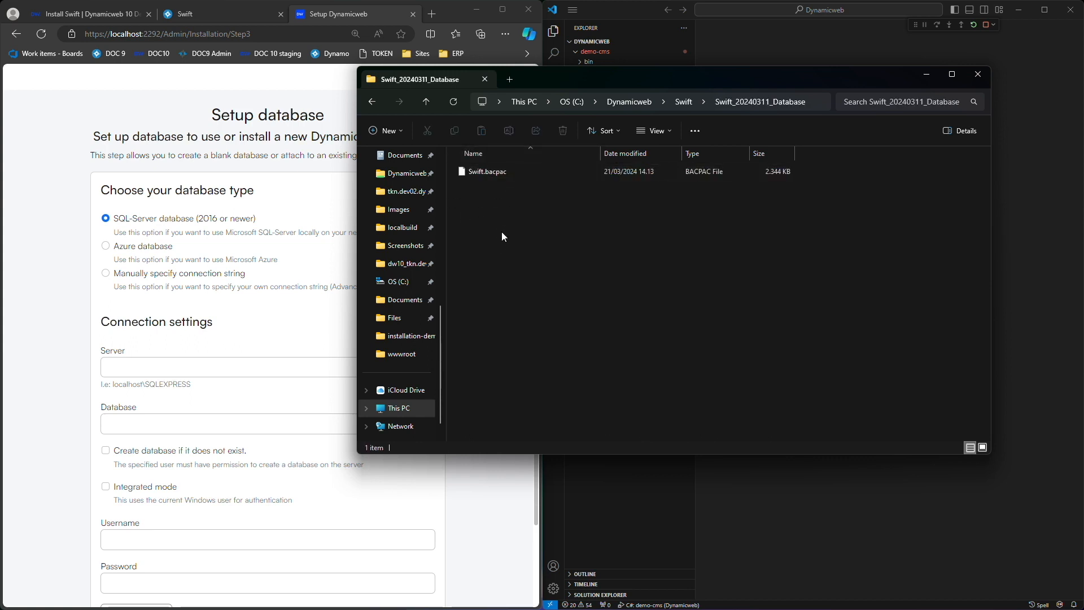
{"action": "key", "text": "ctrl+super+Right"}
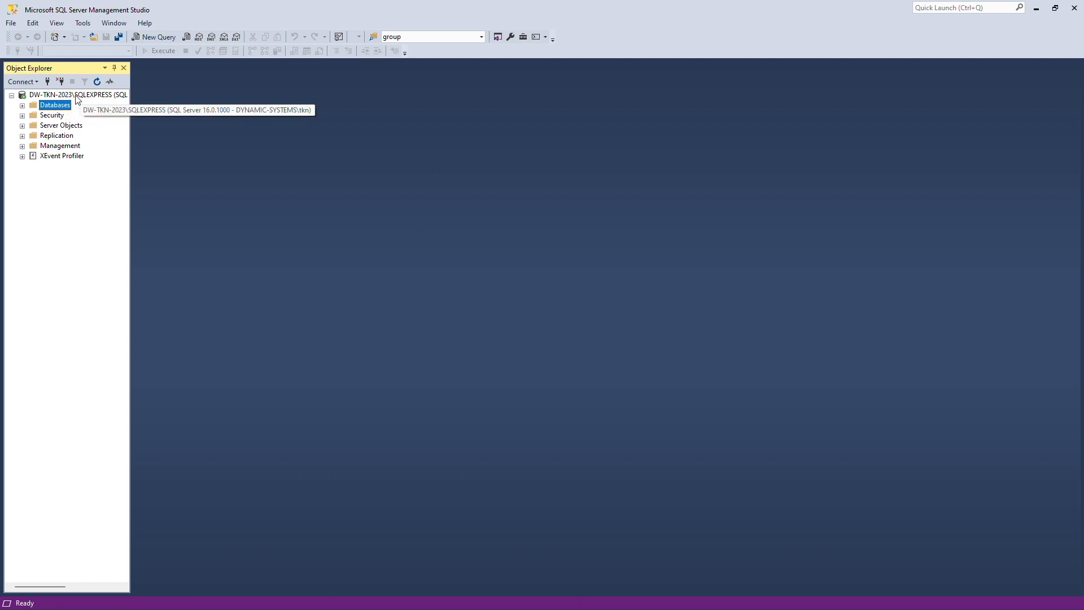
Launch Import Data-tier Application from the SQLEXPRESS Databases node.
{"action": "right_click", "coordinate": [55, 109]}
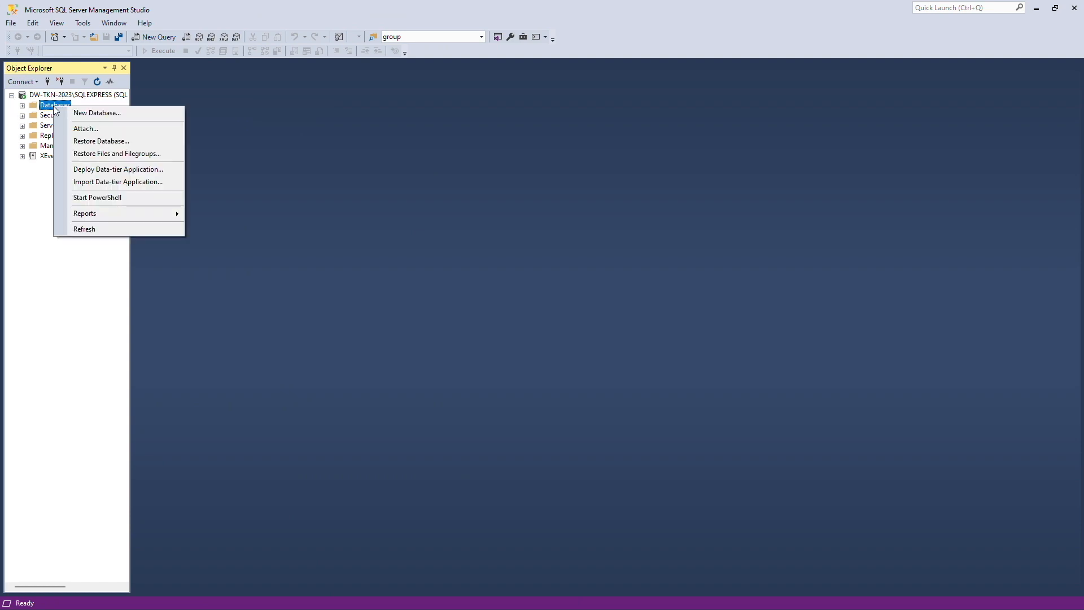
{"action": "left_click", "coordinate": [97, 182]}
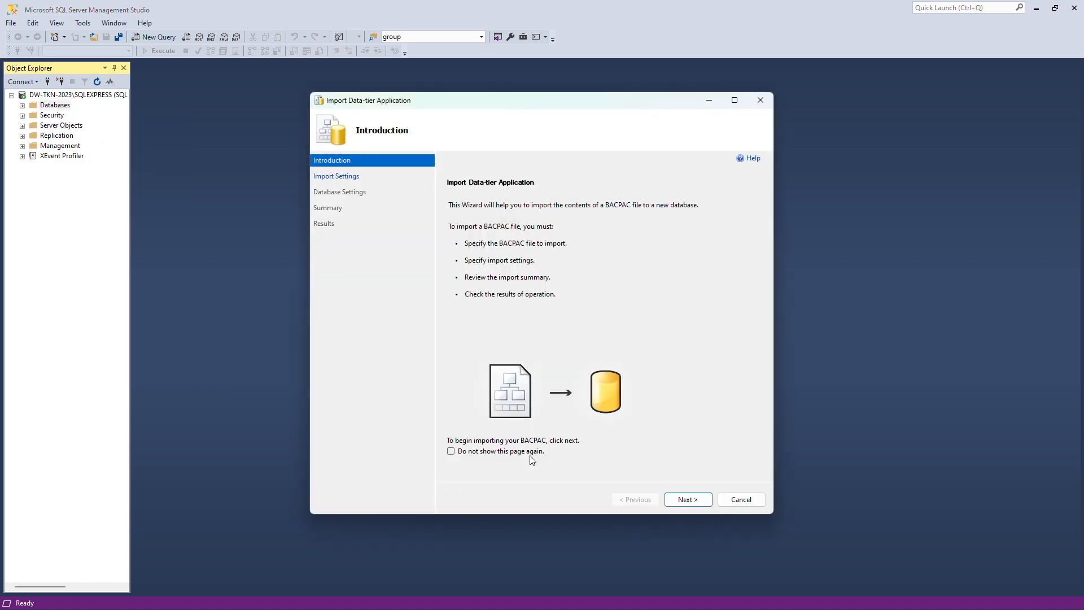
{"action": "left_click", "coordinate": [693, 500]}
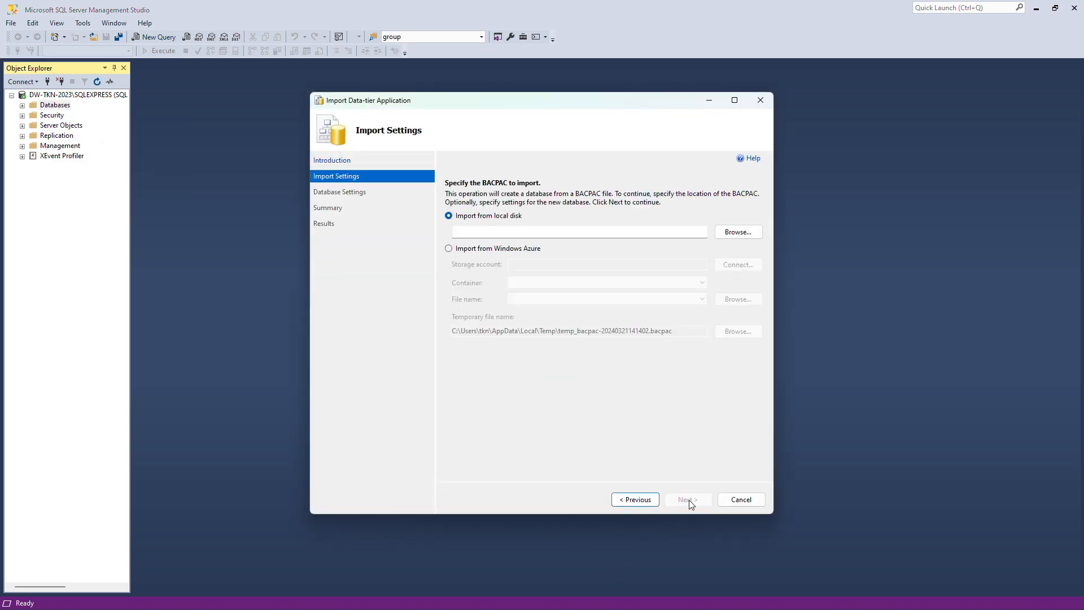
Choose C:\Dynamicweb\Swift\Swift_20240311_Database\Swift.bacpac as the local BACPAC source.
{"action": "left_click", "coordinate": [738, 234]}
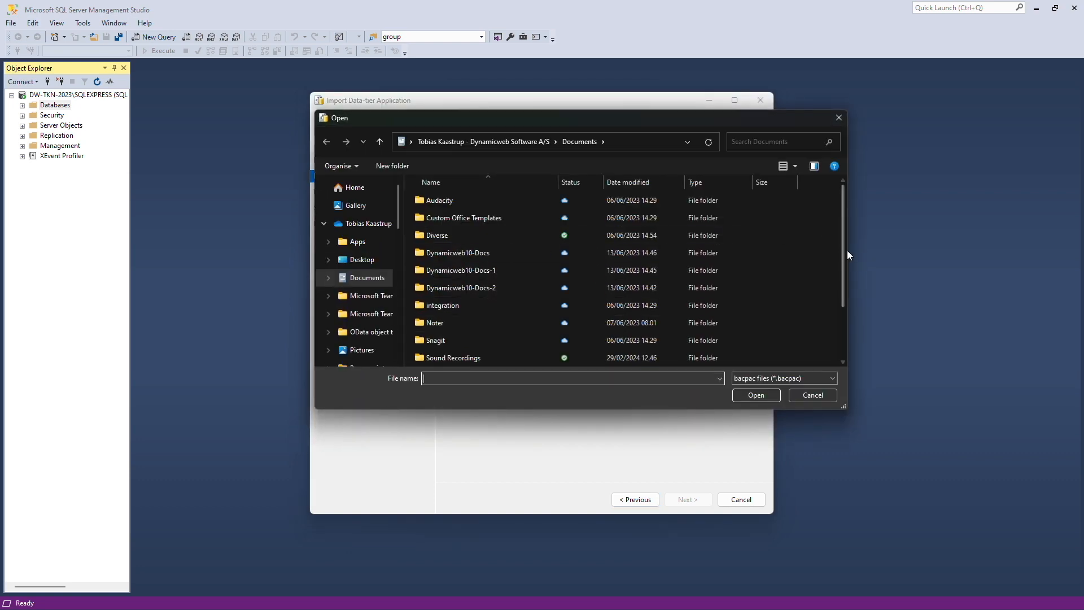
{"action": "scroll", "coordinate": [367, 280], "scroll_direction": "down", "scroll_amount": 6}
{"action": "left_click", "coordinate": [371, 277]}
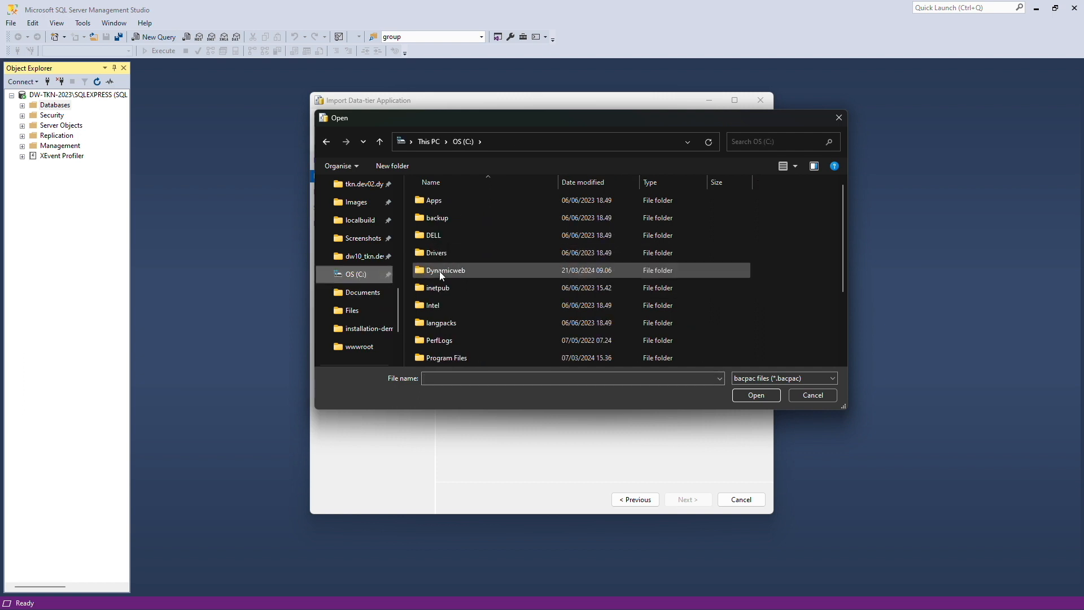
{"action": "double_click", "coordinate": [440, 270]}
{"action": "double_click", "coordinate": [444, 201]}
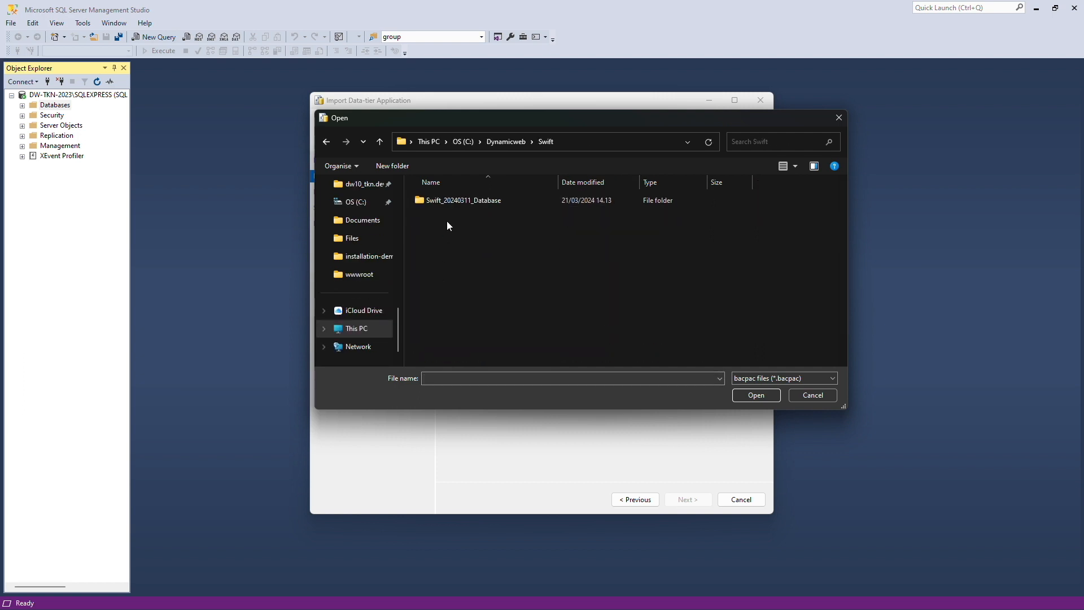
{"action": "double_click", "coordinate": [453, 199]}
{"action": "double_click", "coordinate": [454, 202]}
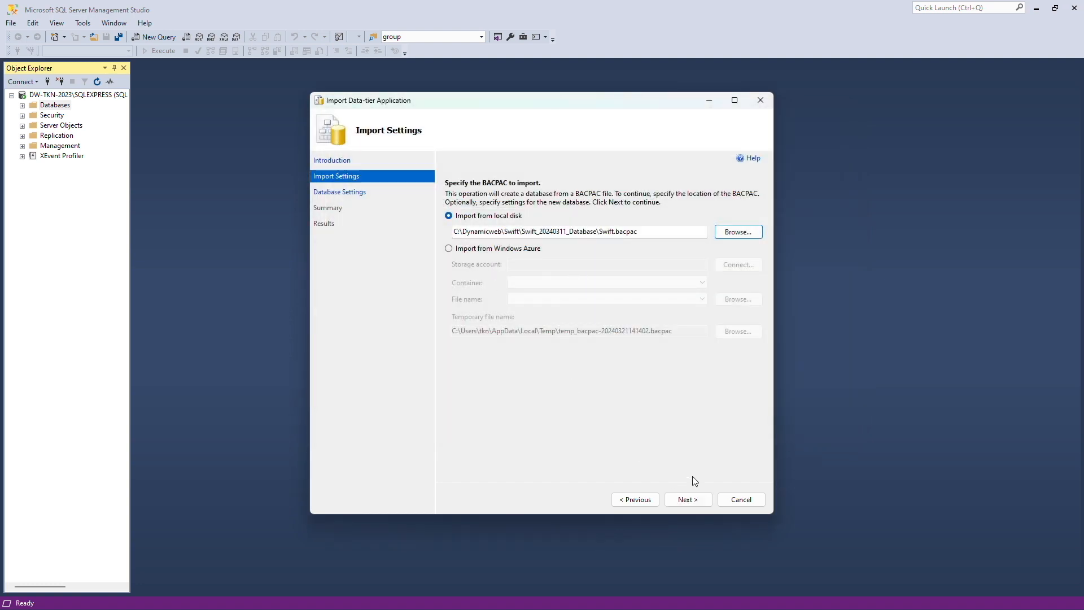
Name the new database Swift-demo and run the BACPAC import to Operation Complete.
{"action": "left_click", "coordinate": [693, 500]}
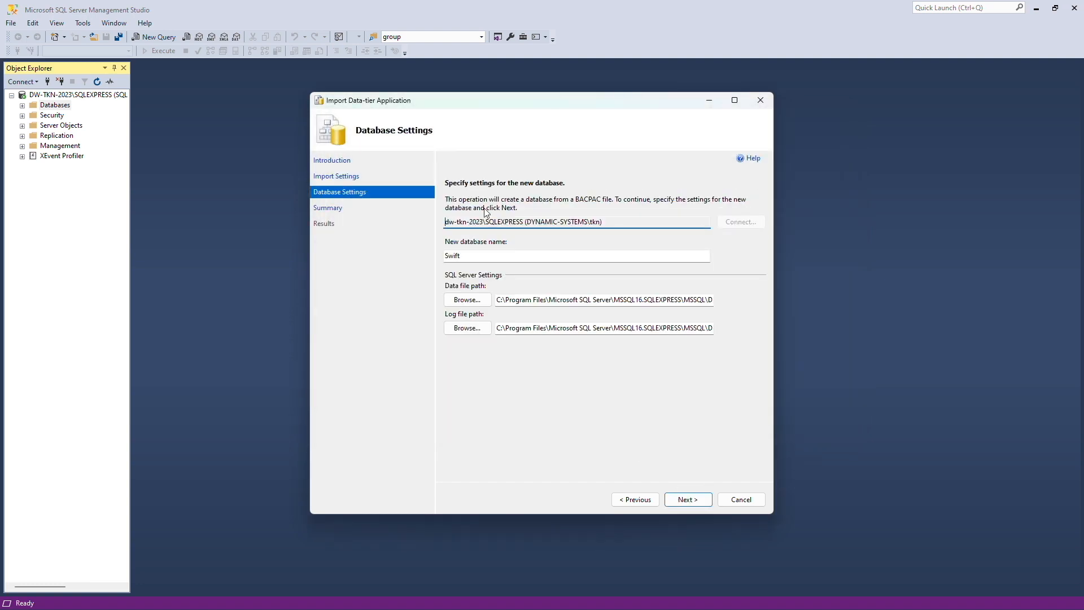
{"action": "left_click", "coordinate": [494, 258]}
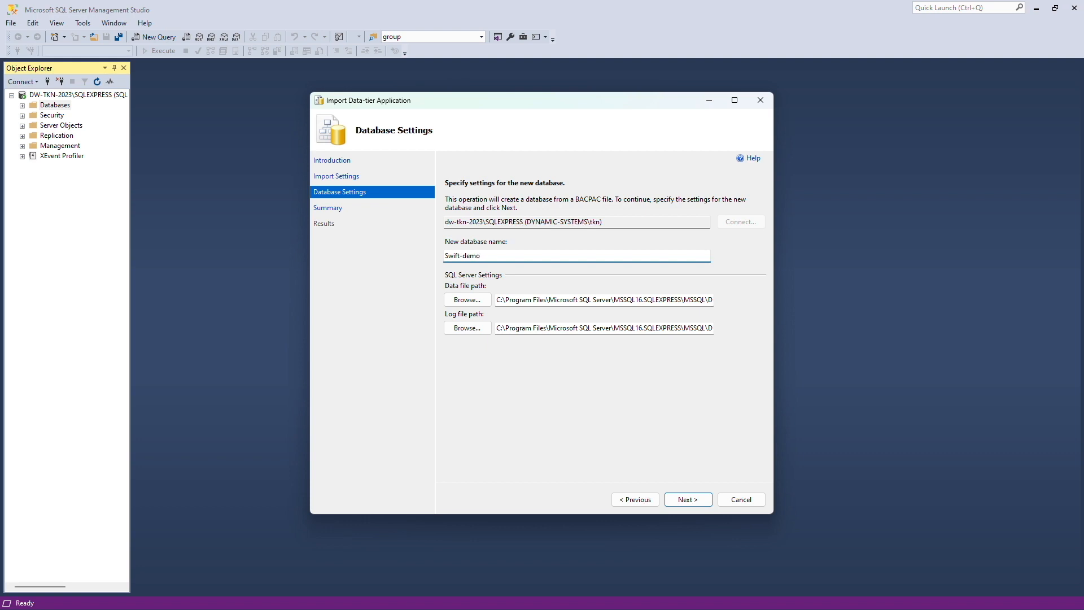
{"action": "left_click", "coordinate": [695, 501]}
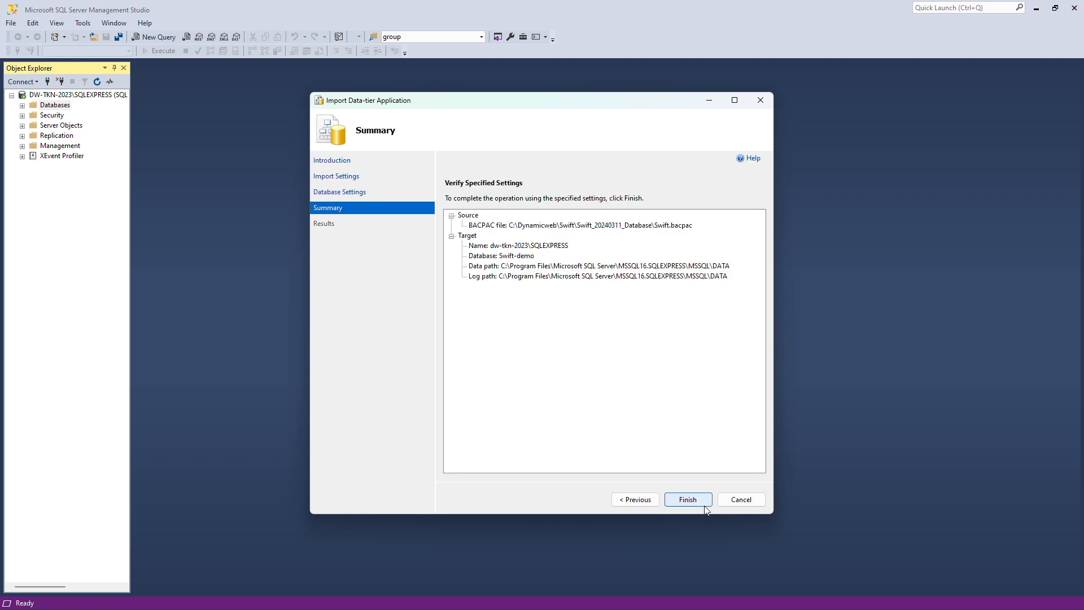
{"action": "left_click", "coordinate": [700, 501]}
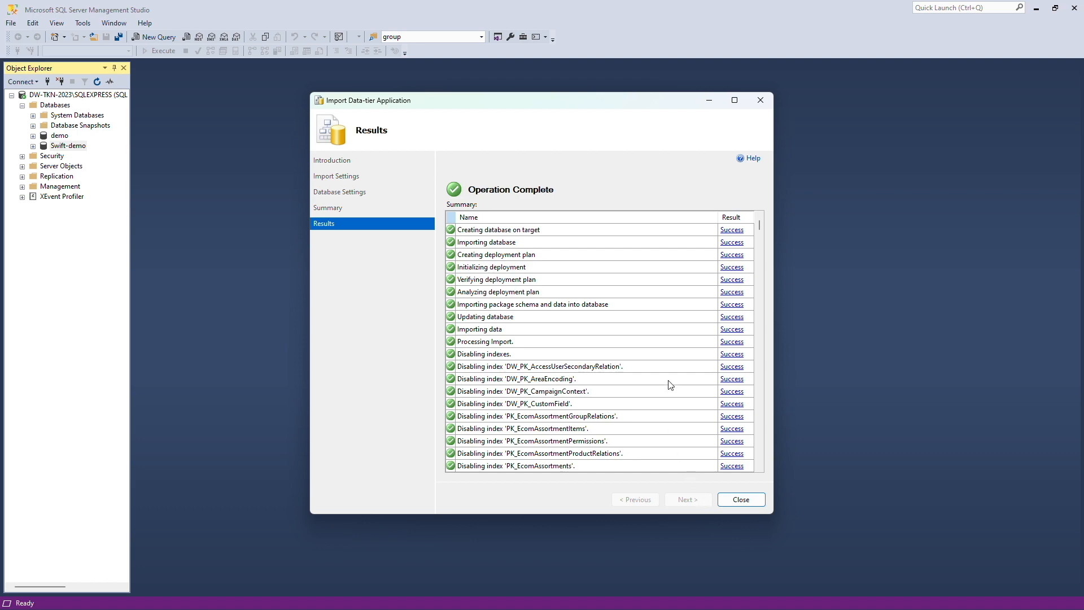
{"action": "key", "text": "ctrl+super+Left"}
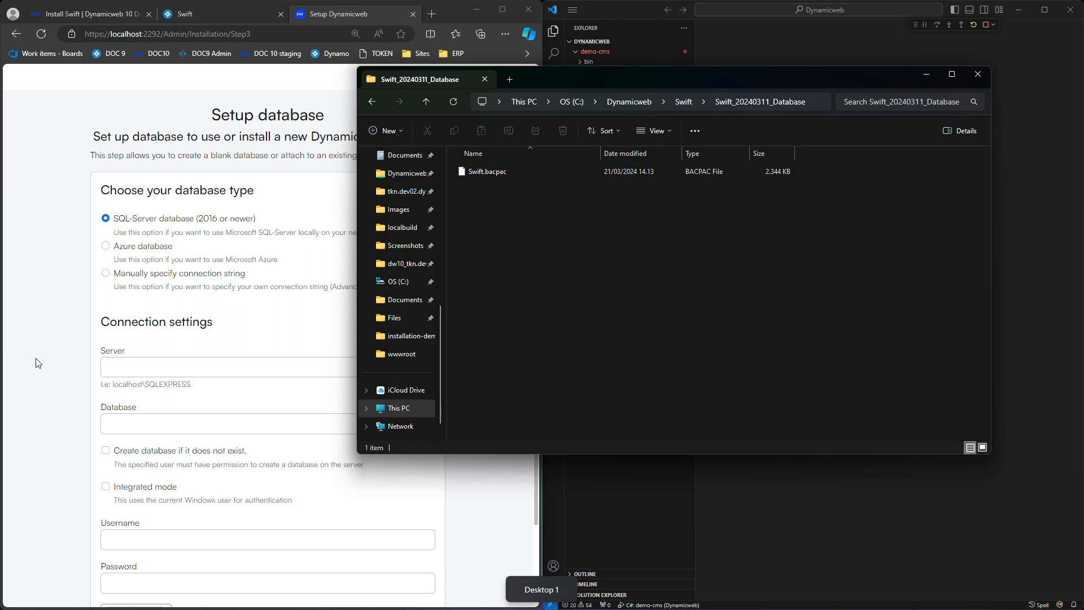
Enter localhost\SQLEXPRESS as the server and Swift-demo as the database name.
{"action": "left_click", "coordinate": [41, 362]}
{"action": "left_click", "coordinate": [127, 364]}
{"action": "type", "text": "loca"}
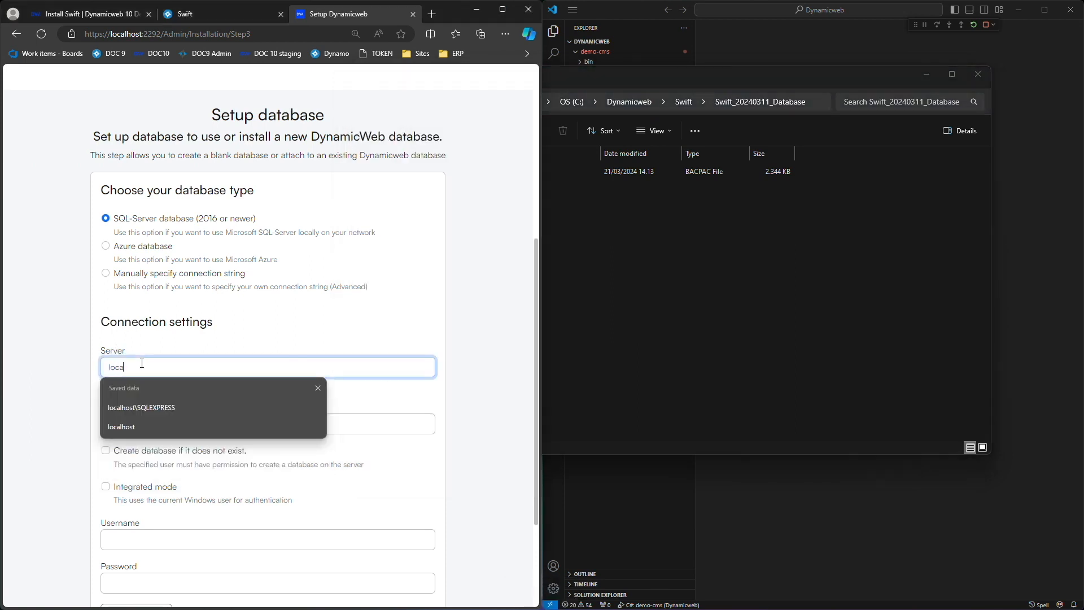
{"action": "key", "text": "Down"}
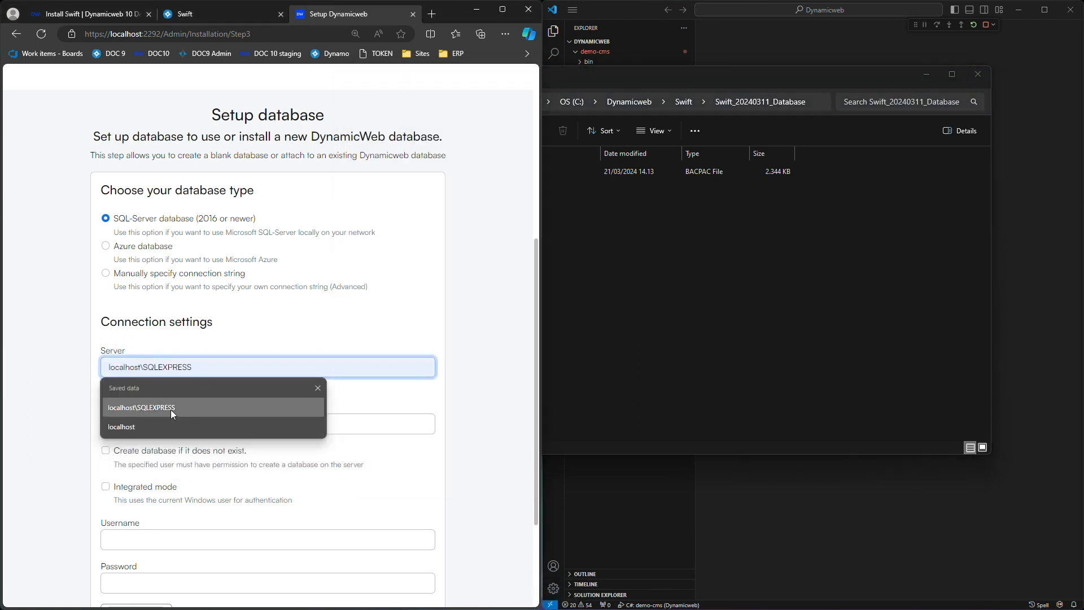
{"action": "left_click", "coordinate": [171, 409]}
{"action": "left_click", "coordinate": [171, 422]}
{"action": "key", "text": "Down"}
{"action": "type", "text": "-demo"}
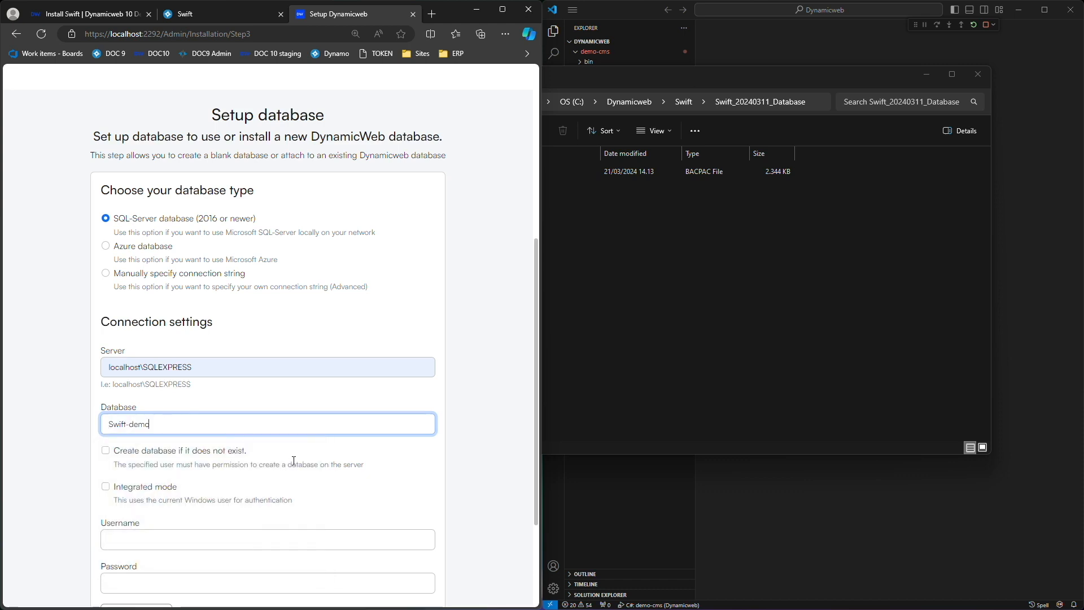
Use integrated Windows authentication, test the connection successfully, and proceed to administrator setup.
{"action": "scroll", "coordinate": [293, 458], "scroll_direction": "down", "scroll_amount": 2}
{"action": "left_click", "coordinate": [113, 406]}
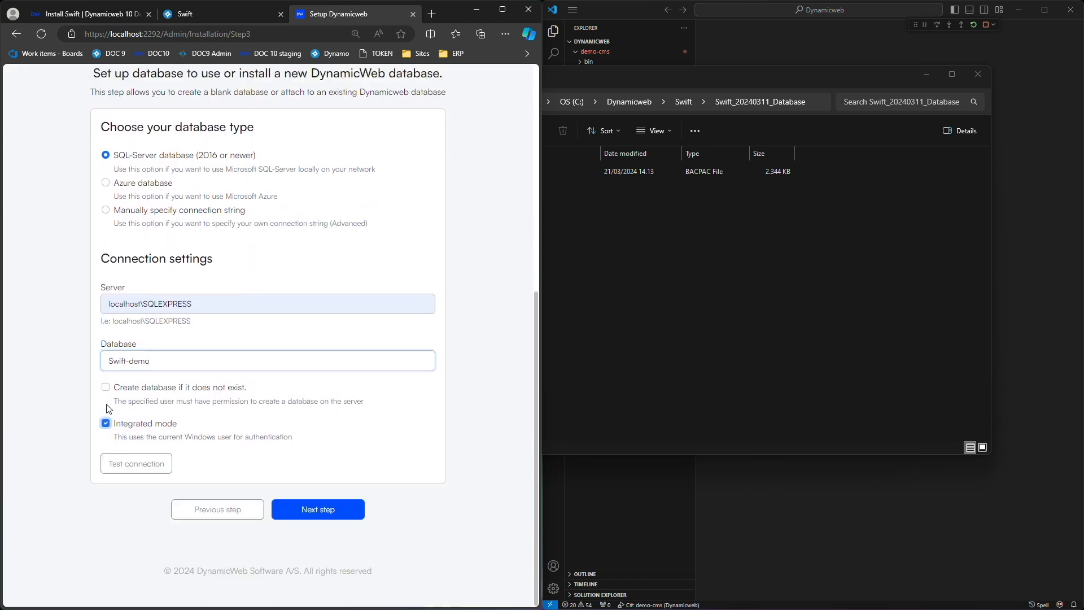
{"action": "left_click", "coordinate": [135, 463]}
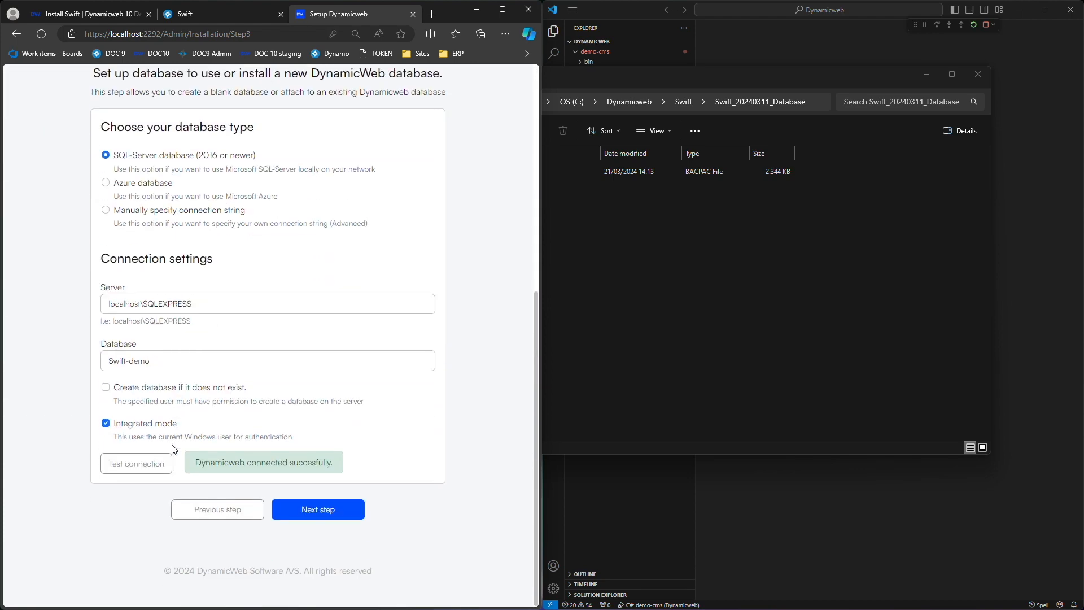
{"action": "left_click", "coordinate": [337, 517]}
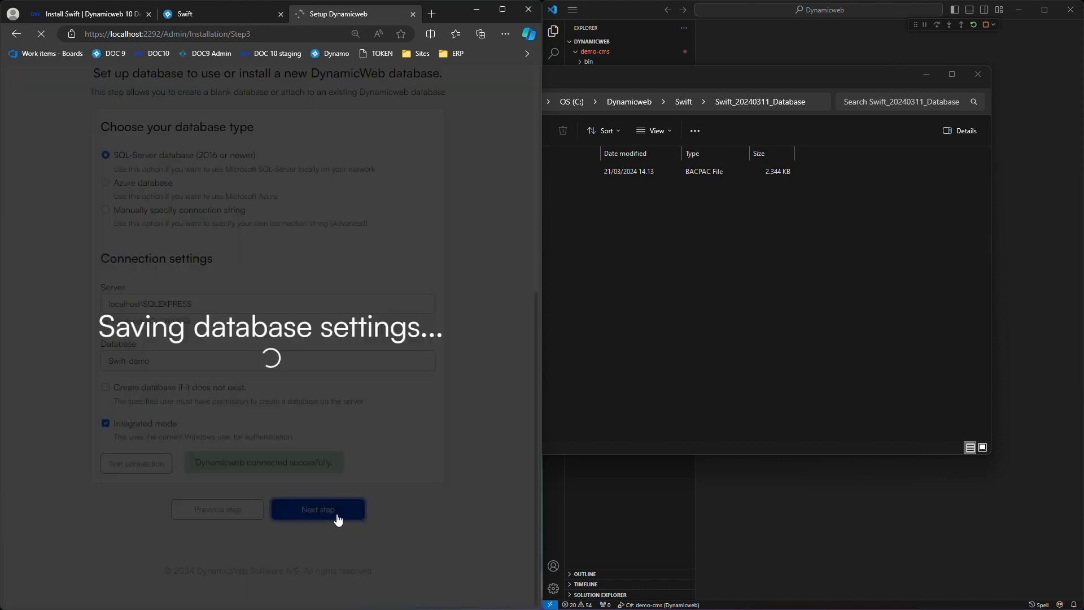
{"action": "scroll", "coordinate": [339, 518], "scroll_direction": "down", "scroll_amount": 3}
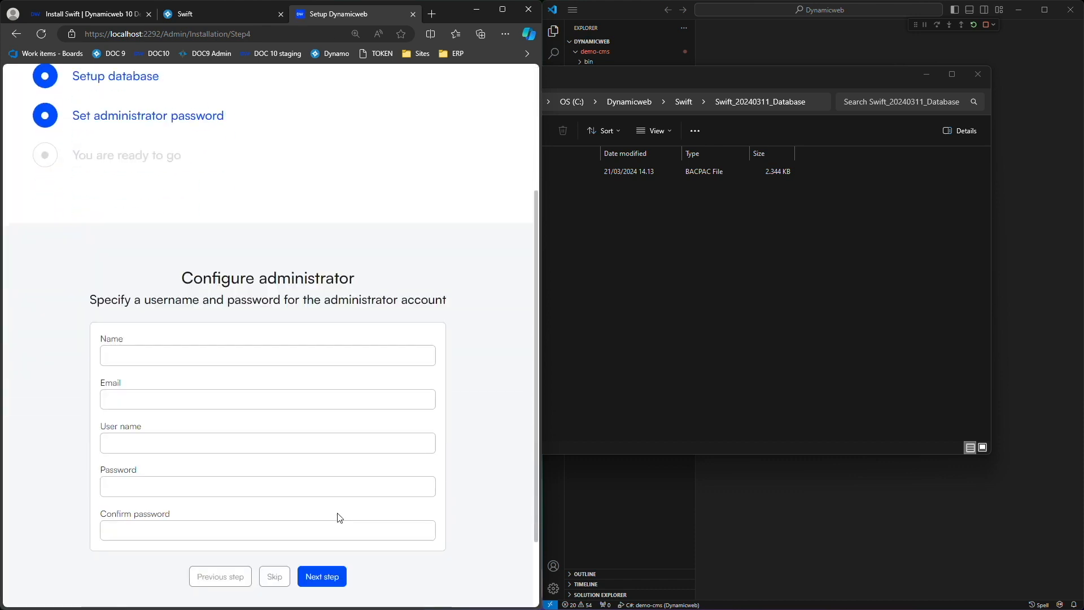
Enter the administrator's name, e-mail, user name, password and confirmation, and finish the installation.
{"action": "scroll", "coordinate": [339, 518], "scroll_direction": "down", "scroll_amount": 1}
{"action": "left_click", "coordinate": [300, 302]}
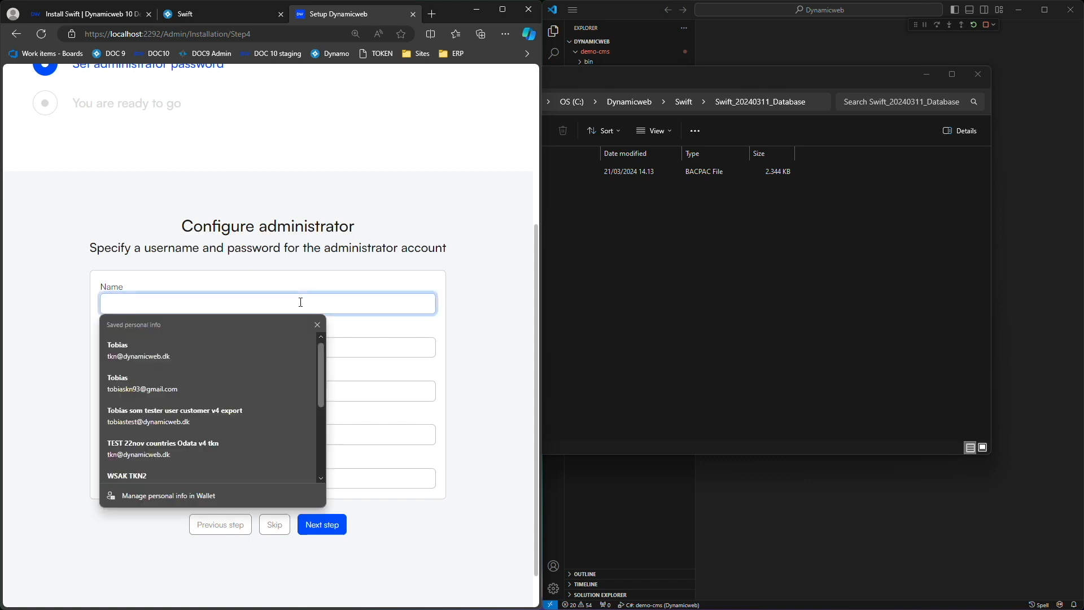
{"action": "key", "text": "Tab"}
{"action": "key", "text": "Tab"}
{"action": "key", "text": "Tab"}
{"action": "key", "text": "Tab"}
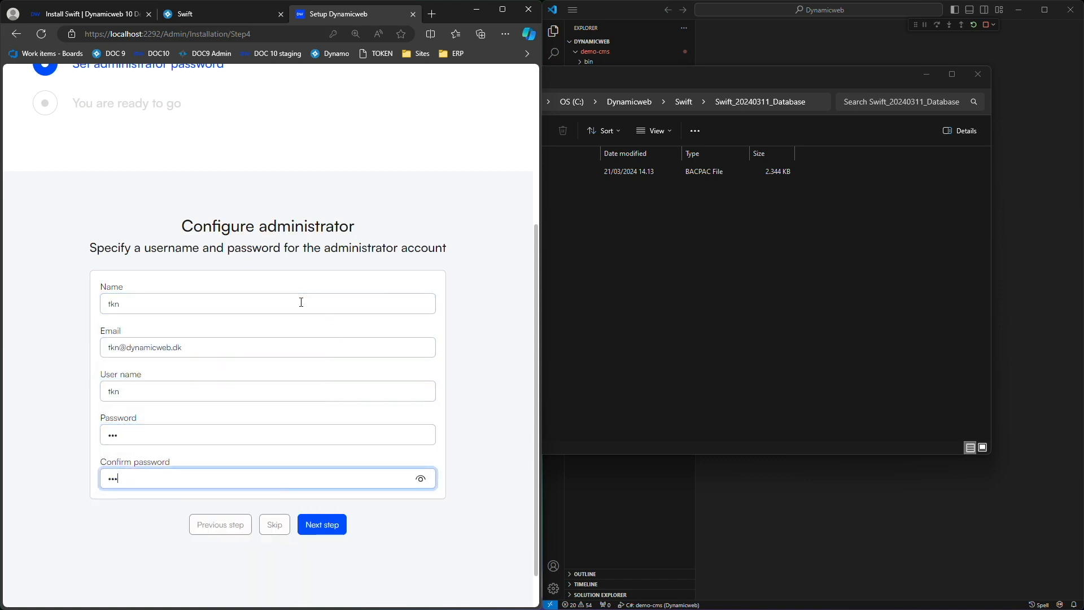
{"action": "left_click", "coordinate": [319, 524]}
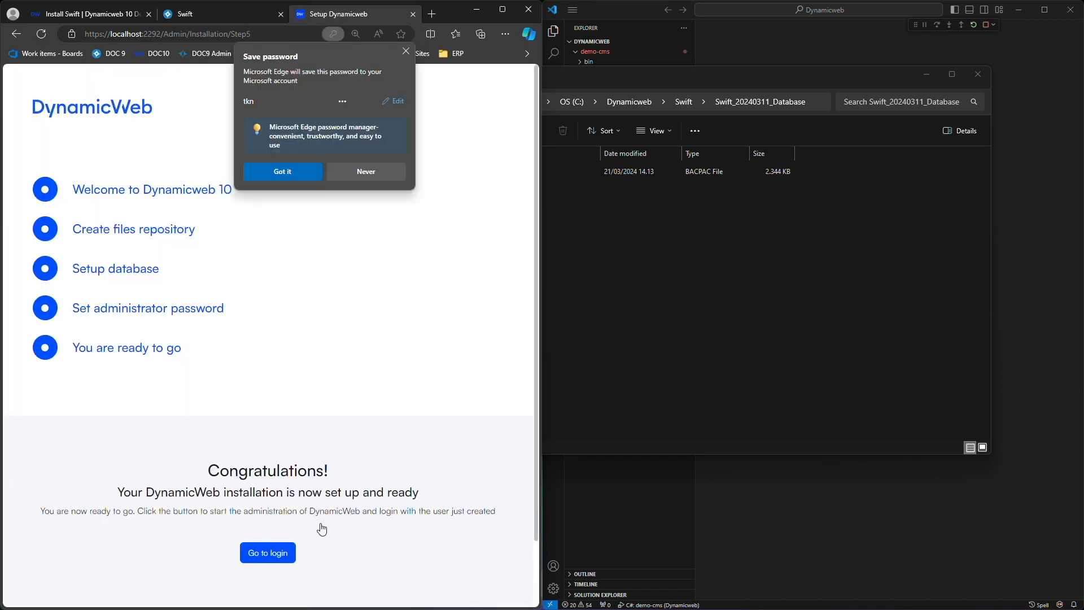
Dismiss the save-password prompt and choose the free DW10 Full Trial license.
{"action": "left_click", "coordinate": [290, 172]}
{"action": "left_click", "coordinate": [266, 552]}
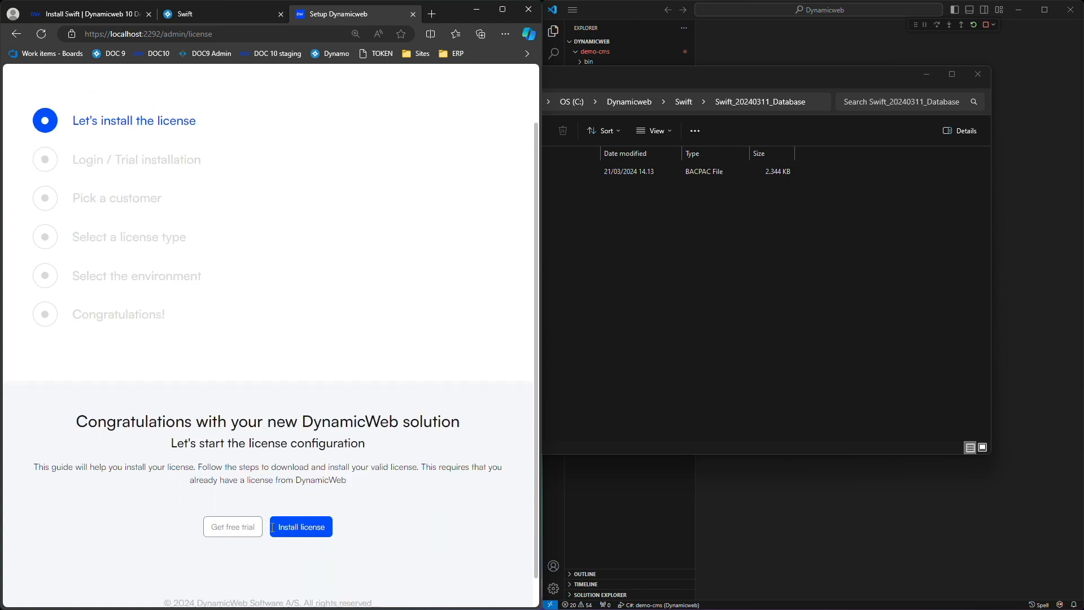
{"action": "scroll", "coordinate": [271, 531], "scroll_direction": "down", "scroll_amount": 1}
{"action": "left_click", "coordinate": [231, 494]}
Sign in to the DynamicWeb administration as the new administrator, then stop the running project session.
{"action": "scroll", "coordinate": [245, 501], "scroll_direction": "down", "scroll_amount": 2}
{"action": "scroll", "coordinate": [246, 497], "scroll_direction": "down", "scroll_amount": 1}
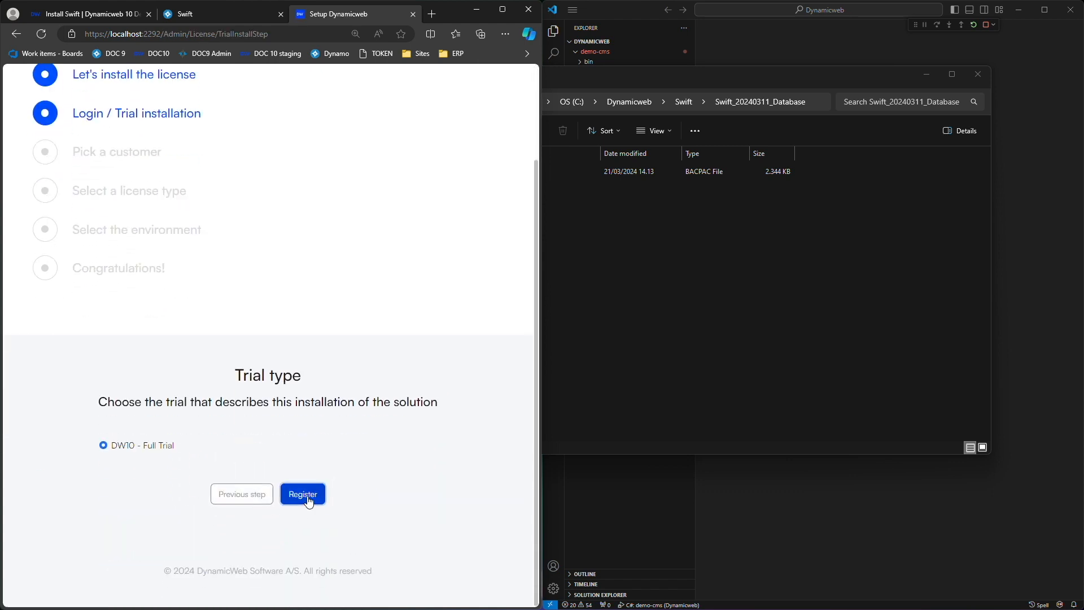
{"action": "scroll", "coordinate": [308, 500], "scroll_direction": "down", "scroll_amount": 3}
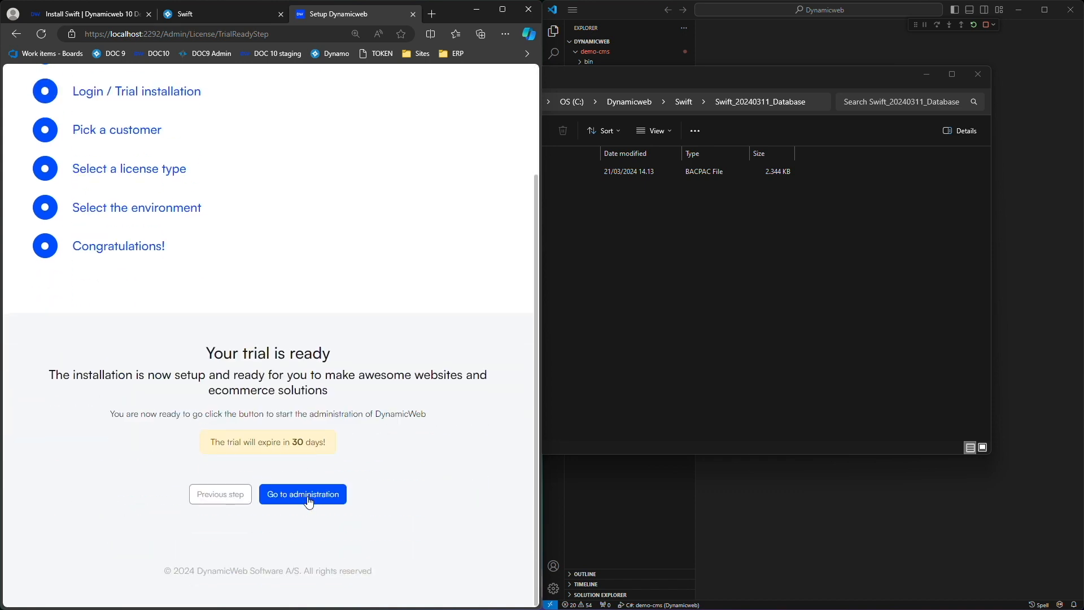
{"action": "left_click", "coordinate": [309, 500]}
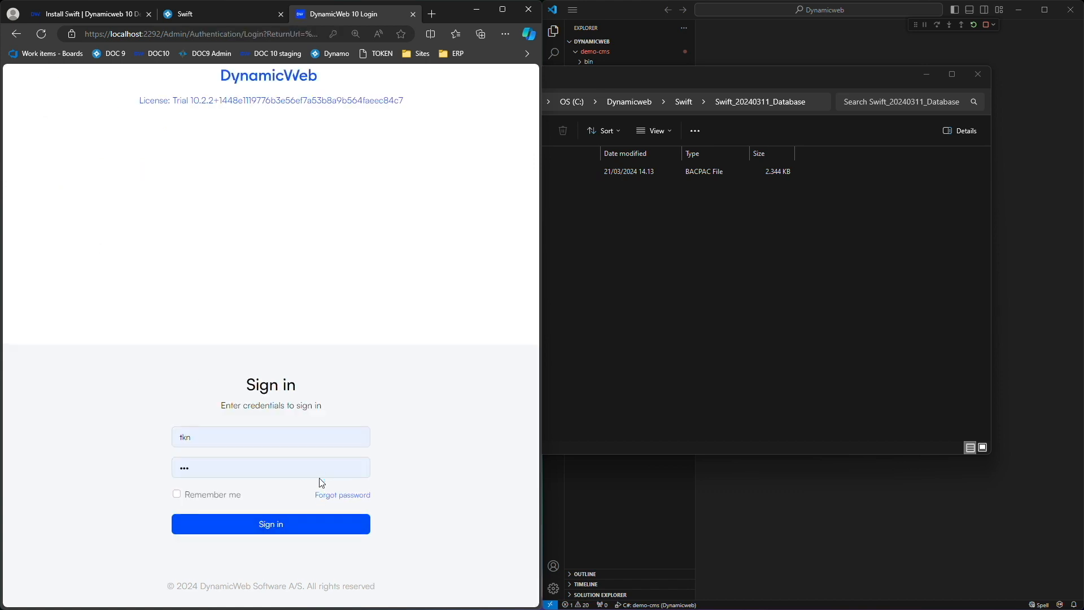
{"action": "left_click", "coordinate": [283, 529]}
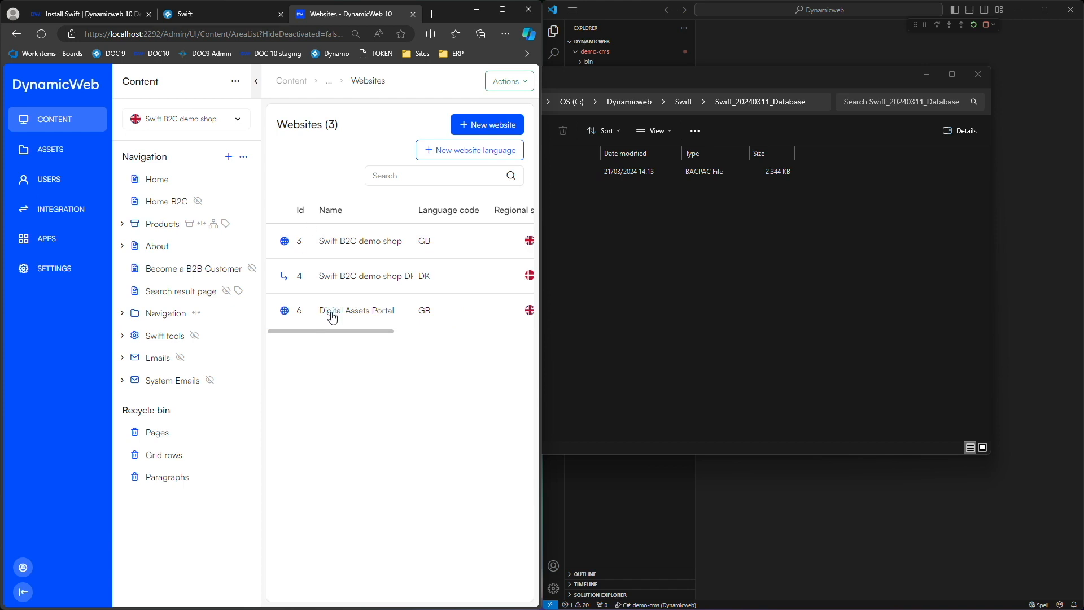
{"action": "left_click", "coordinate": [986, 27]}
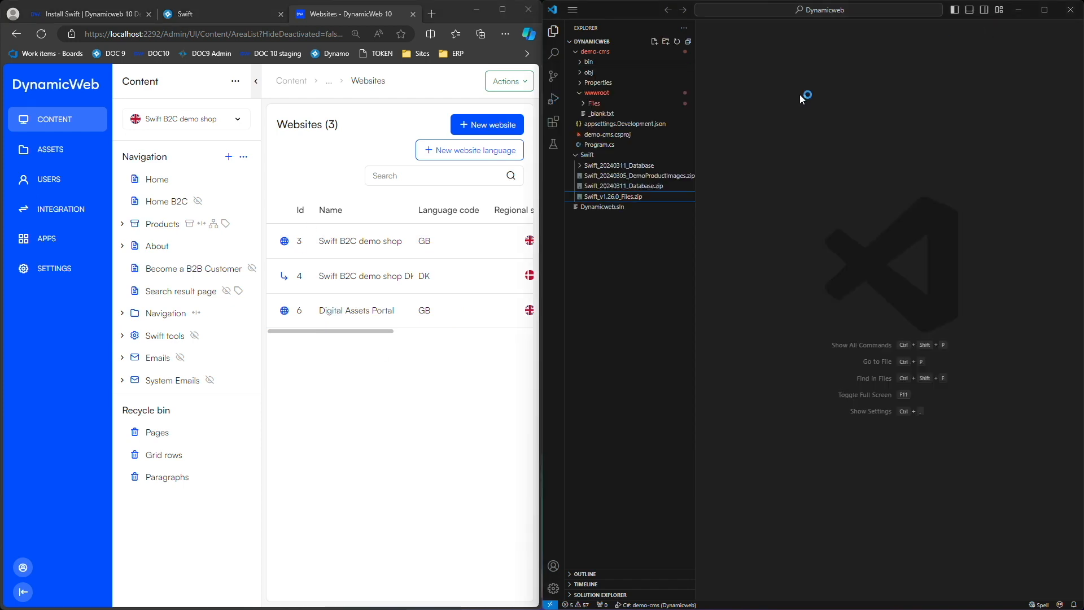
Restart the demo-cms project with Run > Run Without Debugging.
{"action": "left_click", "coordinate": [574, 11]}
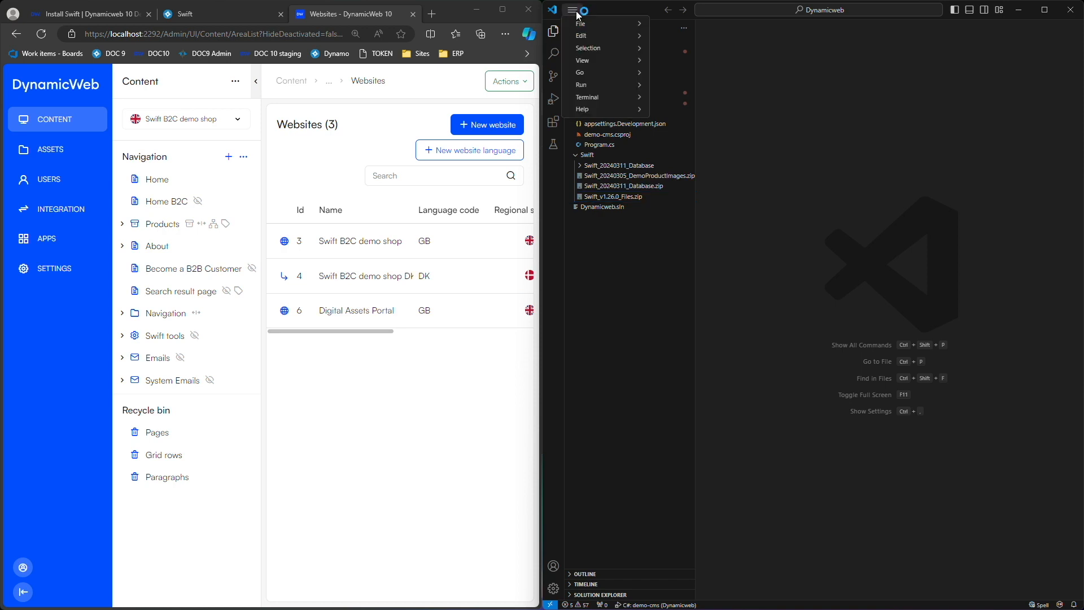
{"action": "mouse_move", "coordinate": [588, 87]}
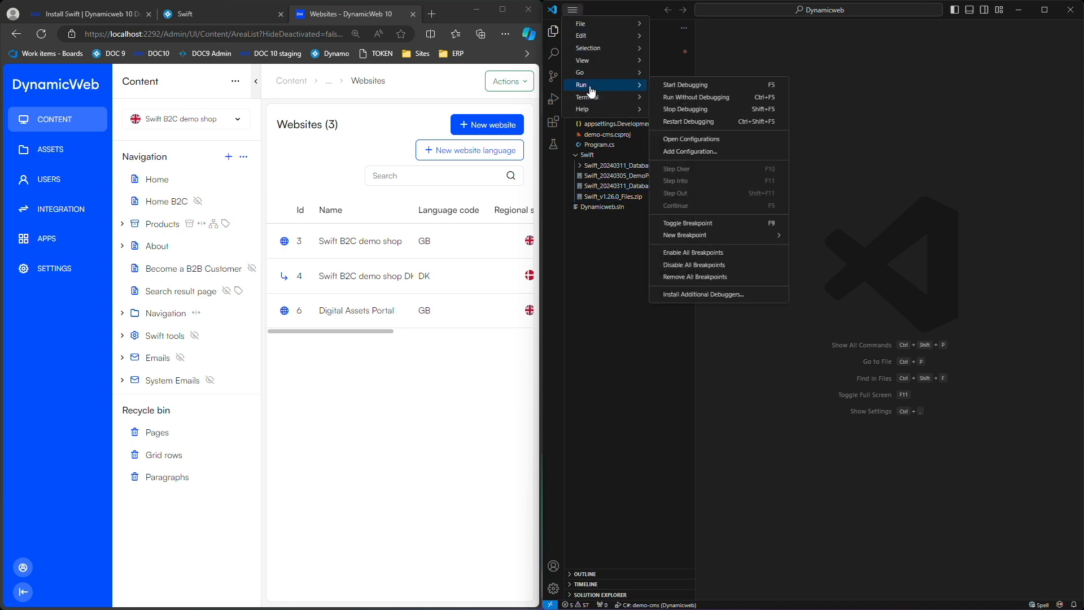
{"action": "left_click", "coordinate": [687, 97]}
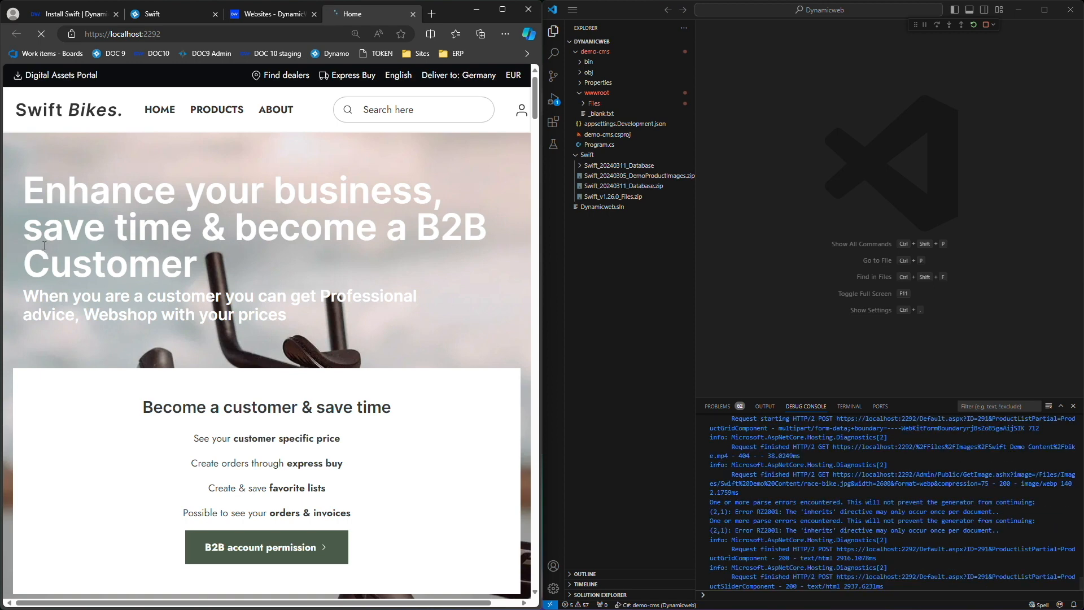
{"action": "scroll", "coordinate": [44, 245], "scroll_direction": "down", "scroll_amount": 2}
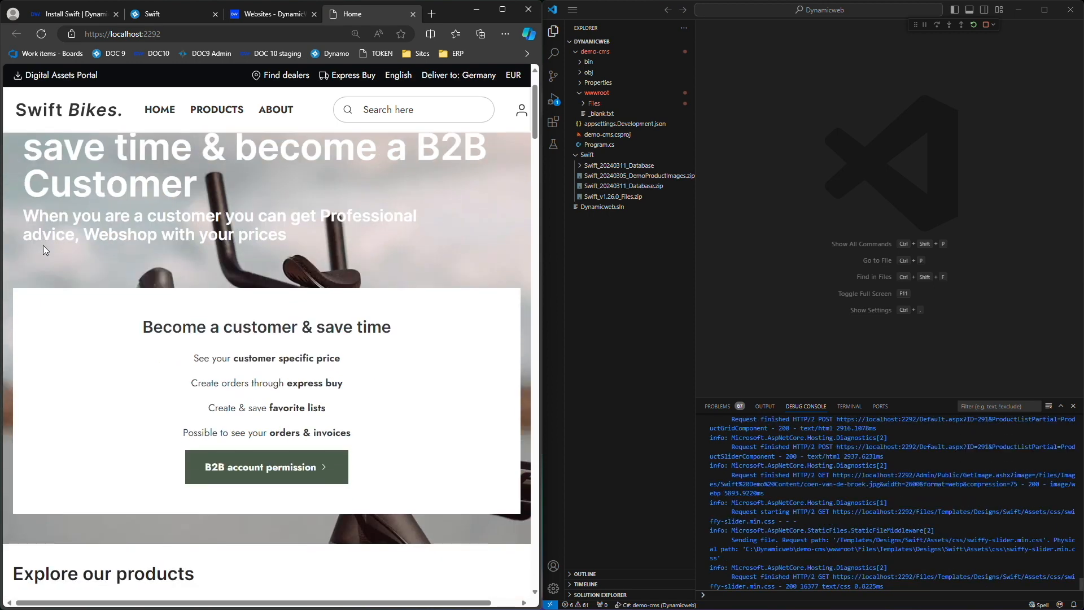
{"action": "scroll", "coordinate": [44, 247], "scroll_direction": "down", "scroll_amount": 3}
{"action": "scroll", "coordinate": [46, 250], "scroll_direction": "down", "scroll_amount": 5}
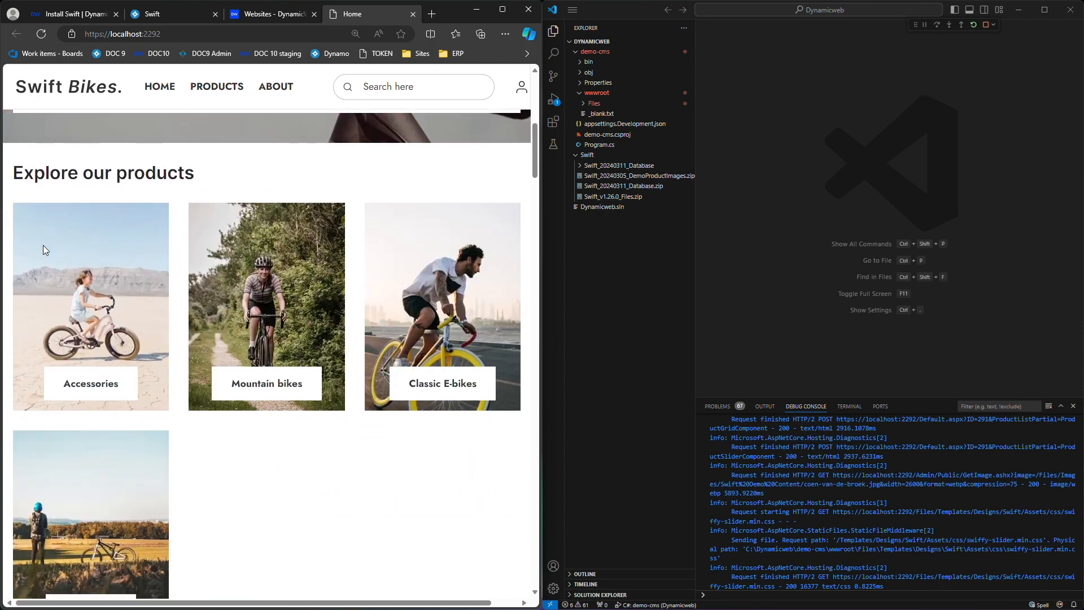
{"action": "scroll", "coordinate": [44, 251], "scroll_direction": "down", "scroll_amount": 8}
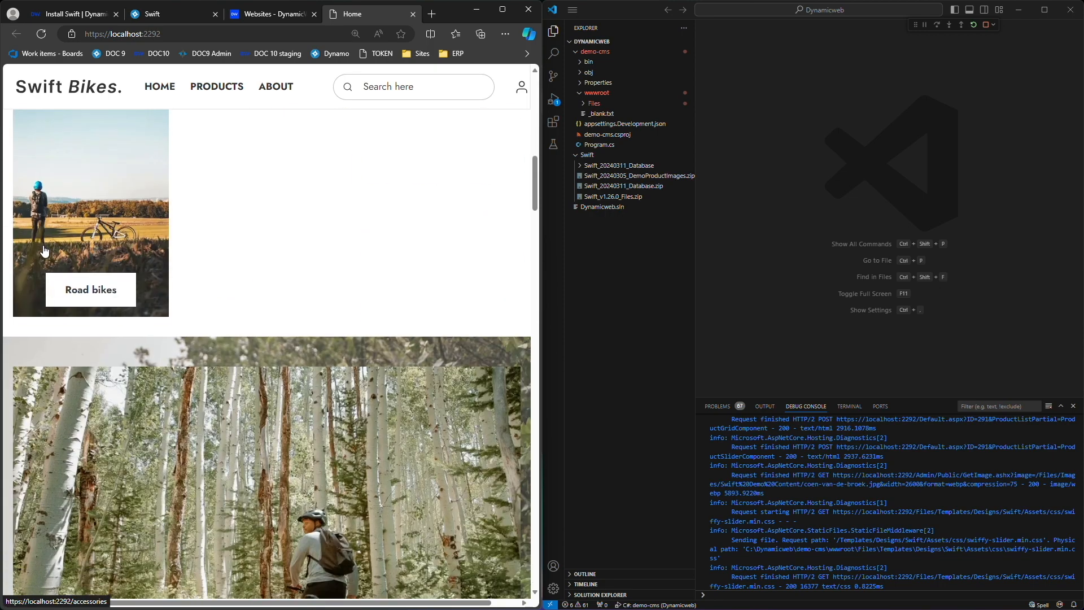
{"action": "scroll", "coordinate": [43, 245], "scroll_direction": "down", "scroll_amount": 10}
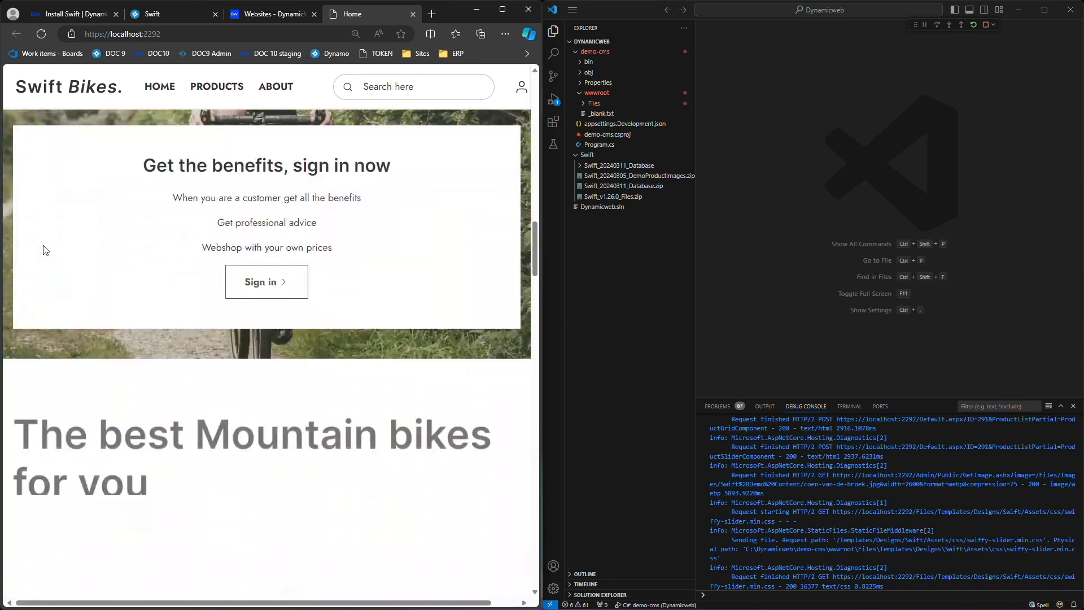
{"action": "scroll", "coordinate": [43, 245], "scroll_direction": "down", "scroll_amount": 3}
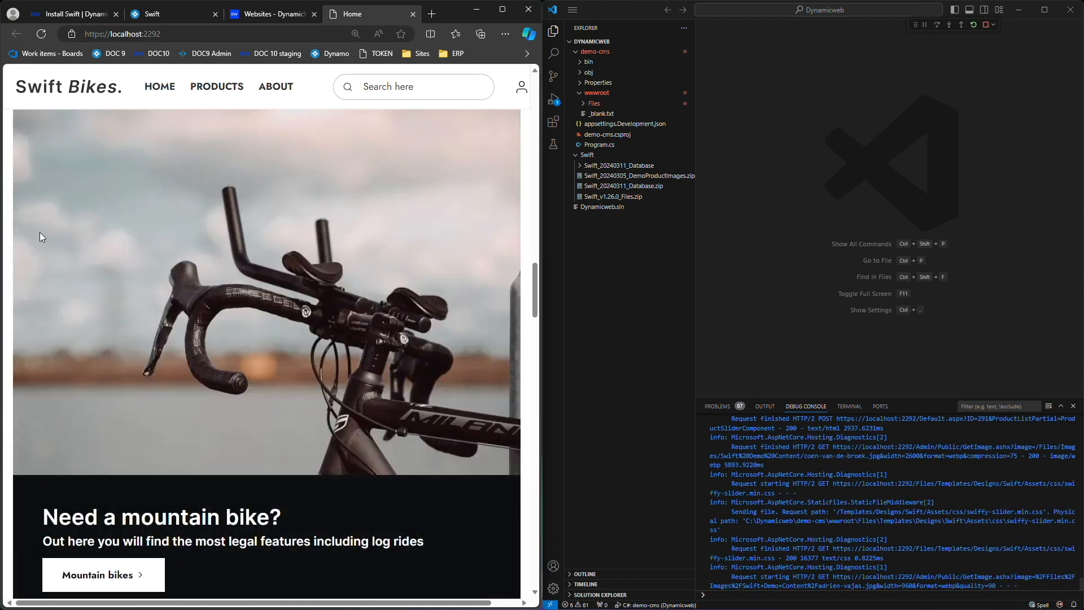